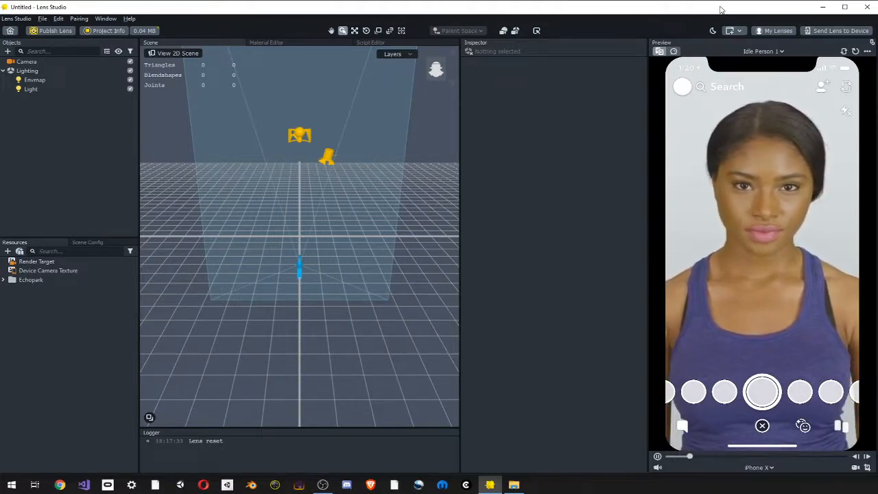
Try several sample people in the lens preview and settle on Open Mouth Person 3.
click(780, 51)
click(758, 197)
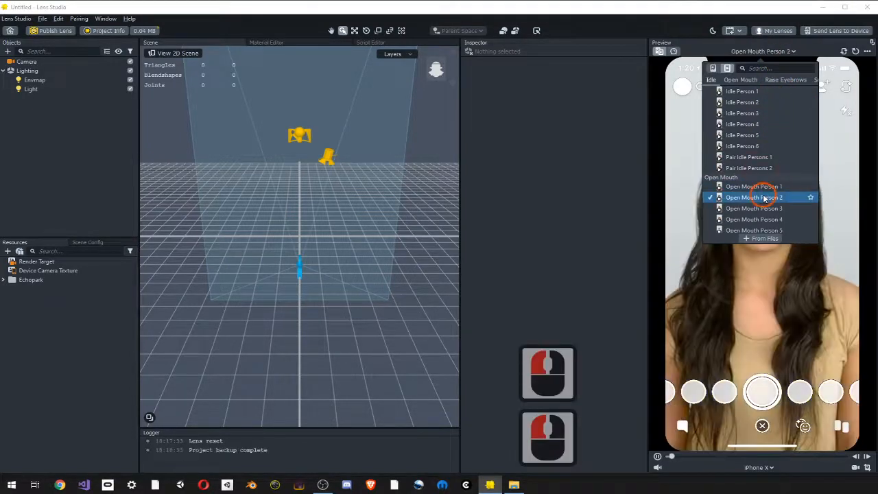
click(666, 8)
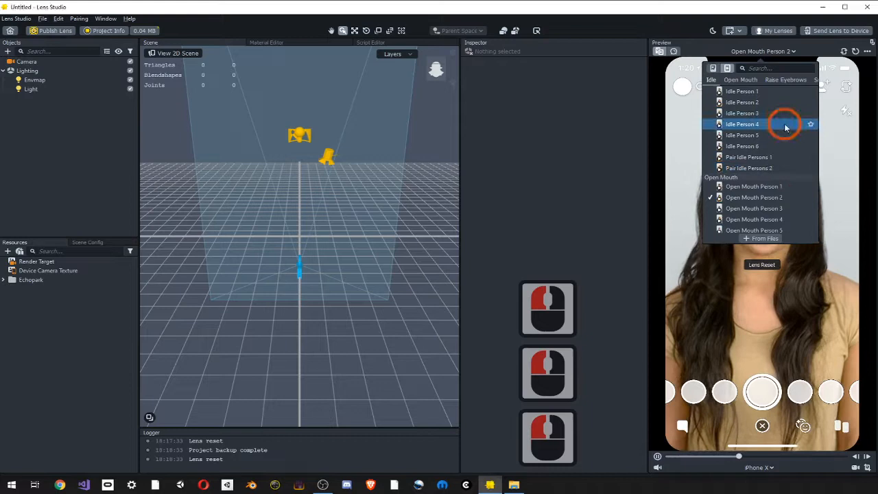
click(766, 219)
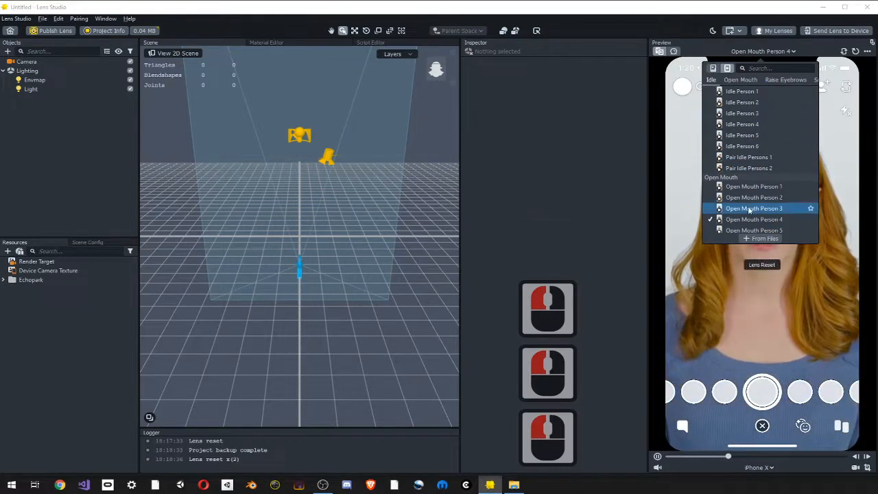
scroll(768, 219, down, 2)
click(756, 175)
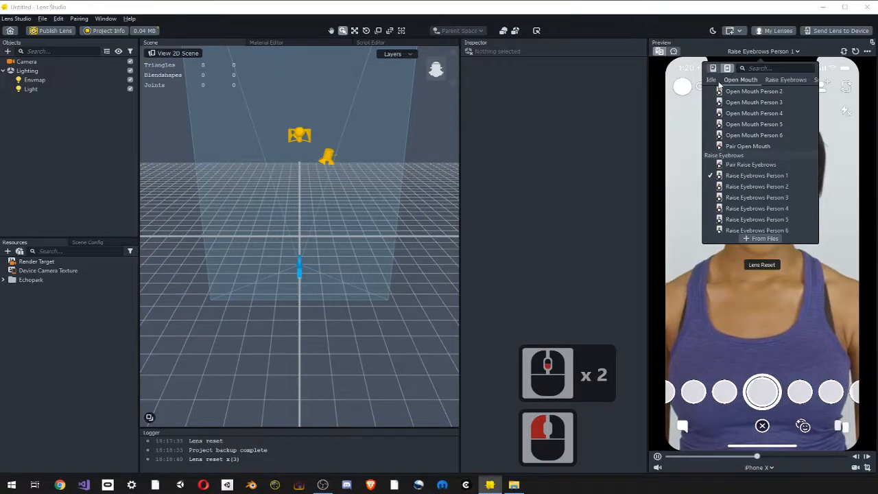
click(753, 102)
click(617, 19)
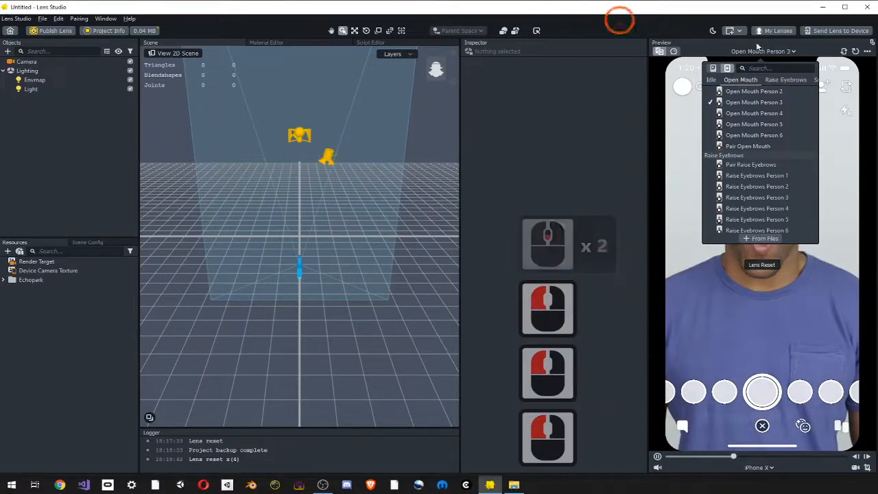
click(701, 216)
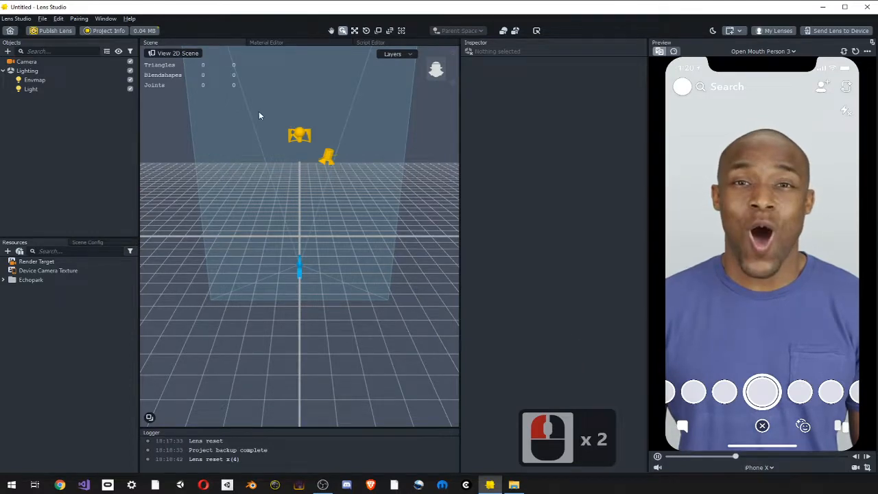
Switch the lens preview to the live webcam feed and back to the sample video.
click(673, 51)
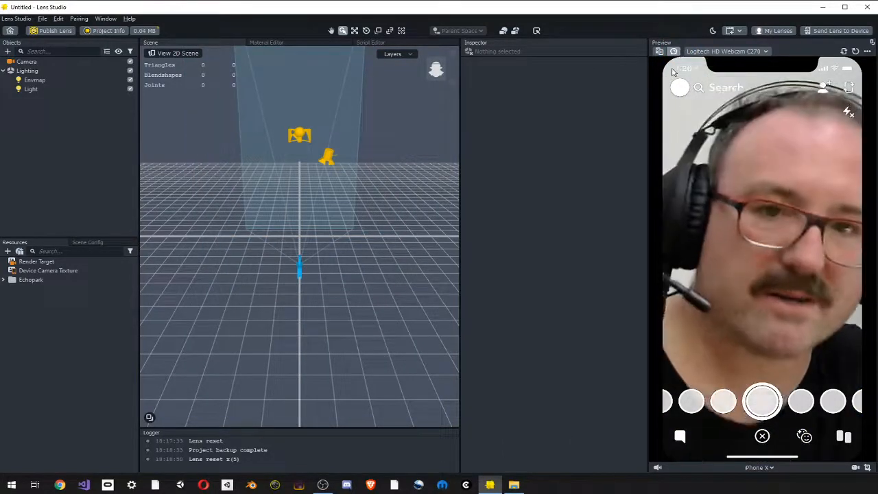
click(674, 52)
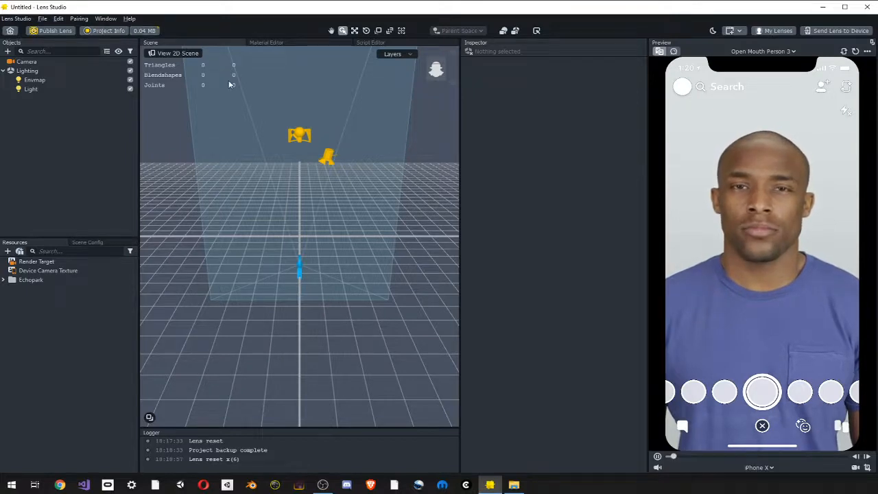
Remove Face Mesh from the favorites, mark it as a favorite again, and add a Face Mesh object to the scene.
click(8, 52)
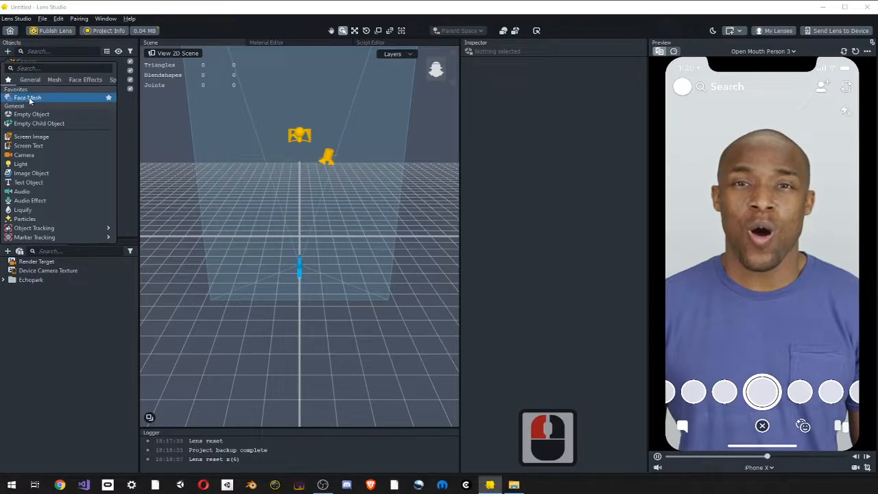
click(109, 99)
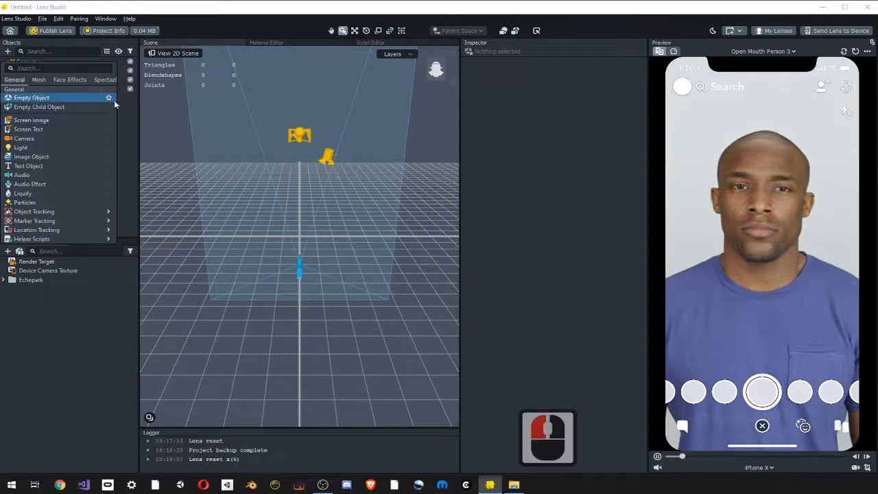
scroll(56, 135, up, 3)
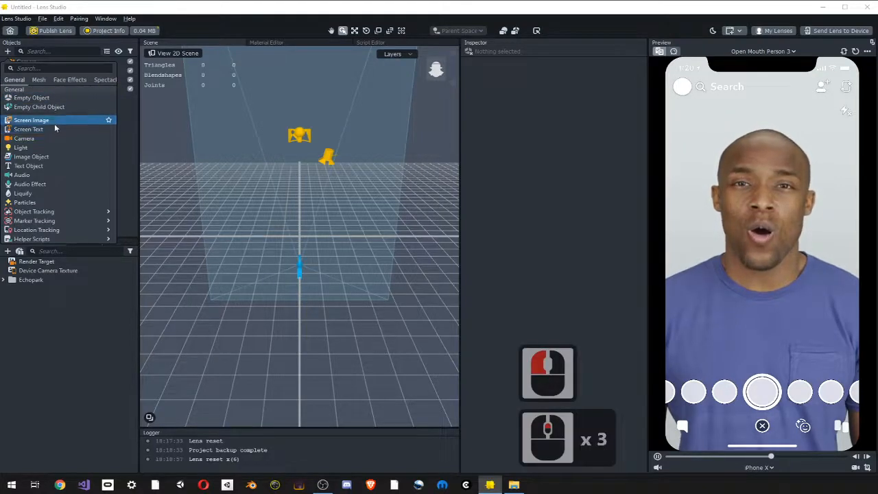
scroll(55, 129, down, 4)
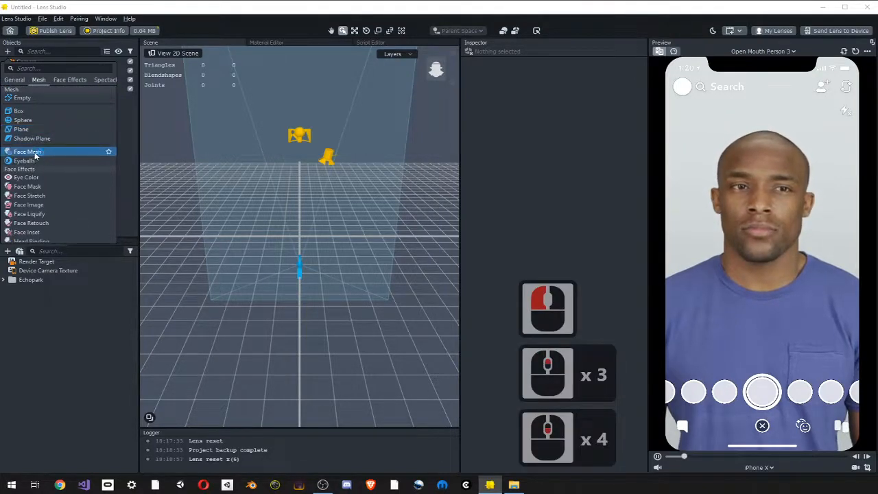
click(38, 80)
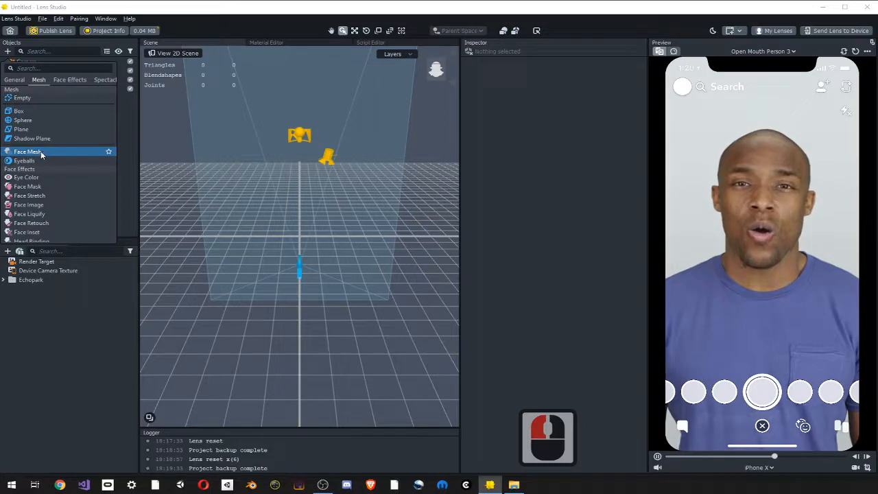
click(108, 150)
scroll(55, 130, up, 9)
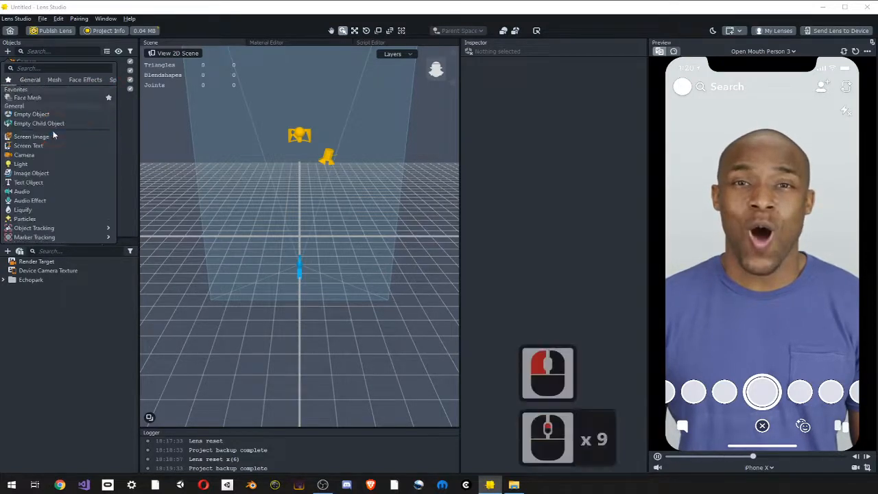
click(38, 98)
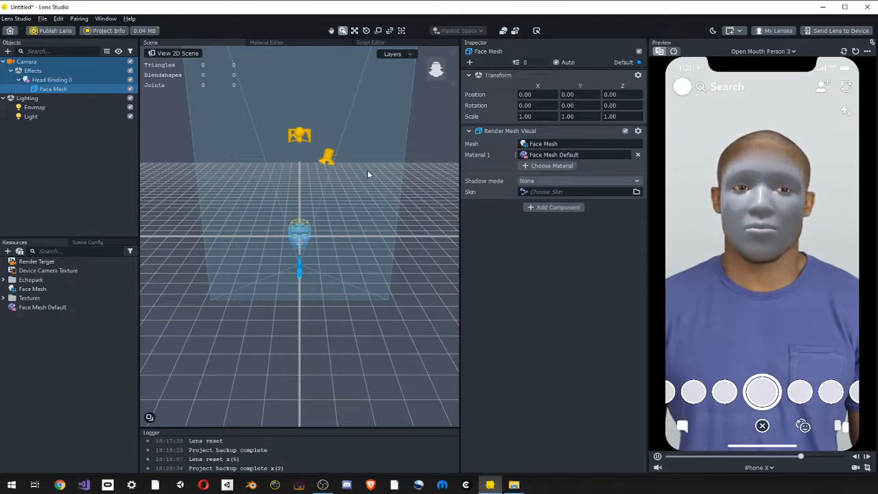
click(69, 167)
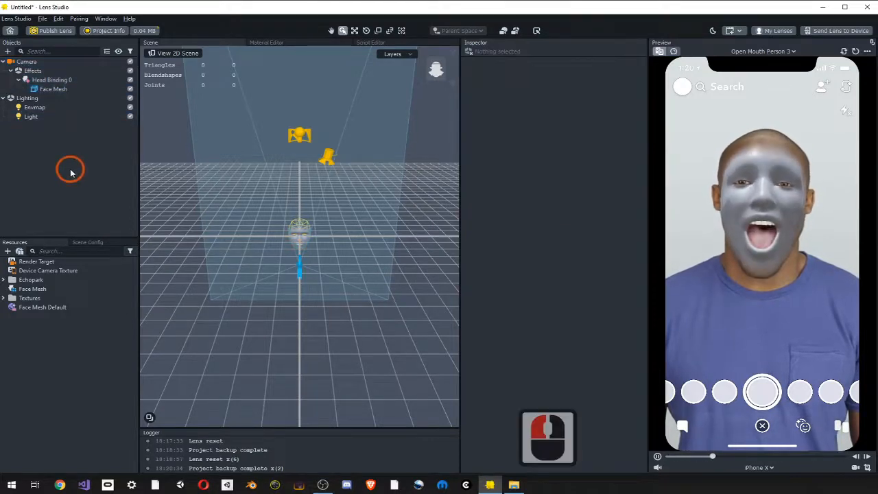
click(7, 52)
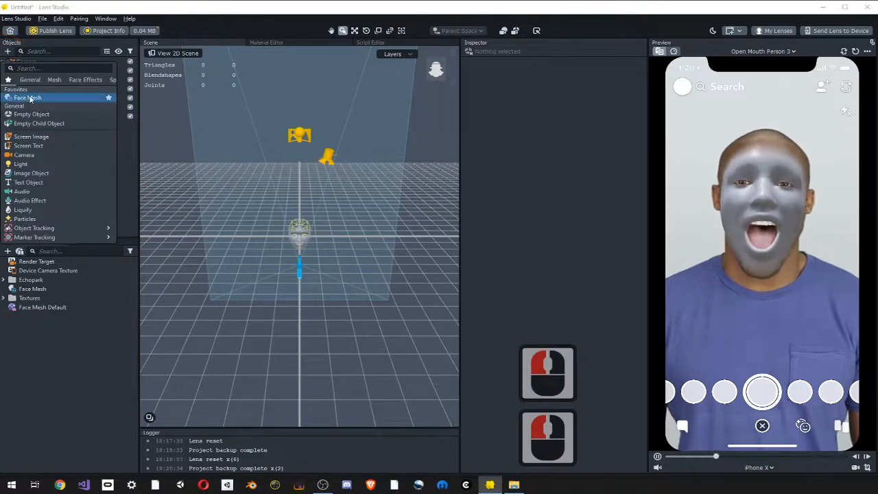
scroll(56, 158, down, 2)
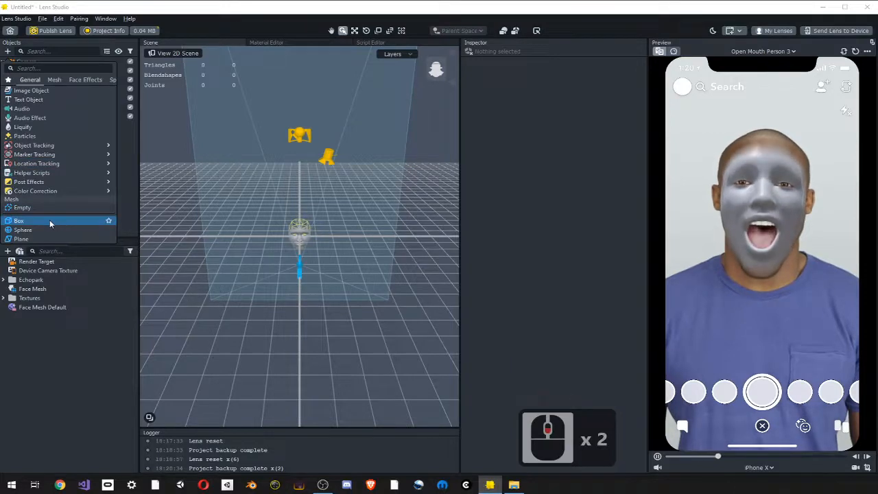
scroll(38, 127, up, 6)
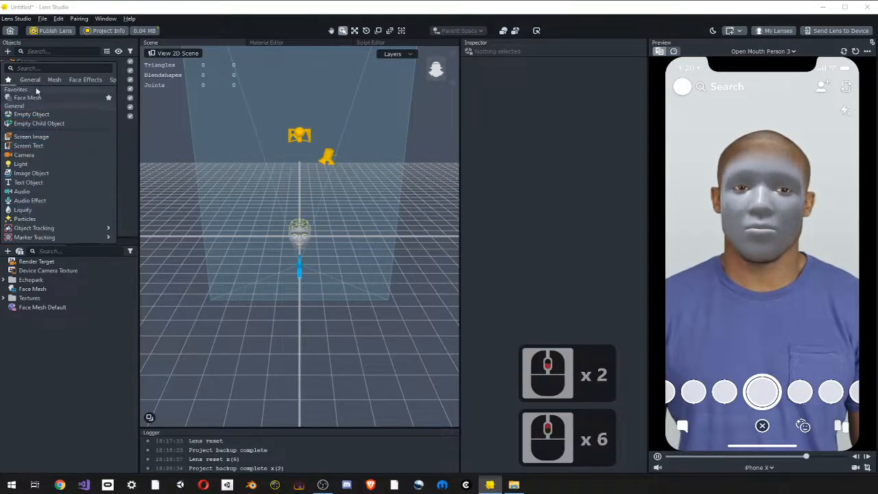
click(8, 51)
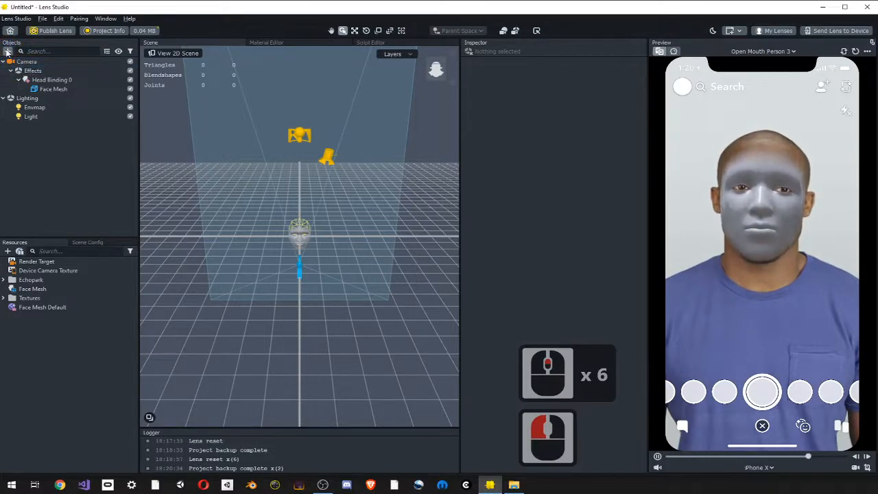
Add a Box mesh to the scene and nest it under Head Binding 0, above Face Mesh.
click(8, 52)
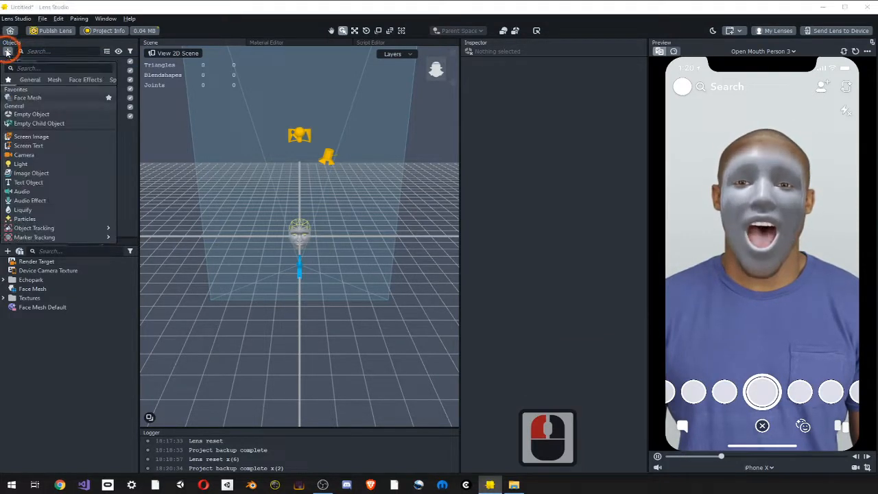
scroll(43, 157, down, 2)
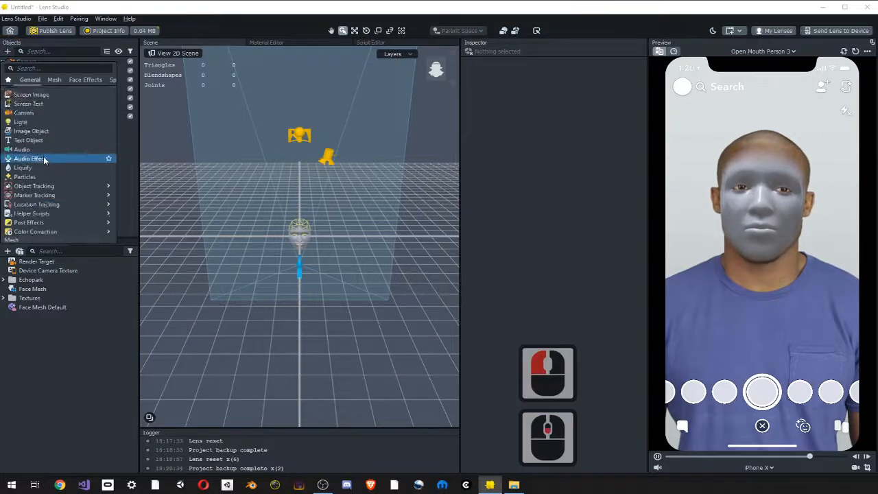
scroll(44, 164, down, 4)
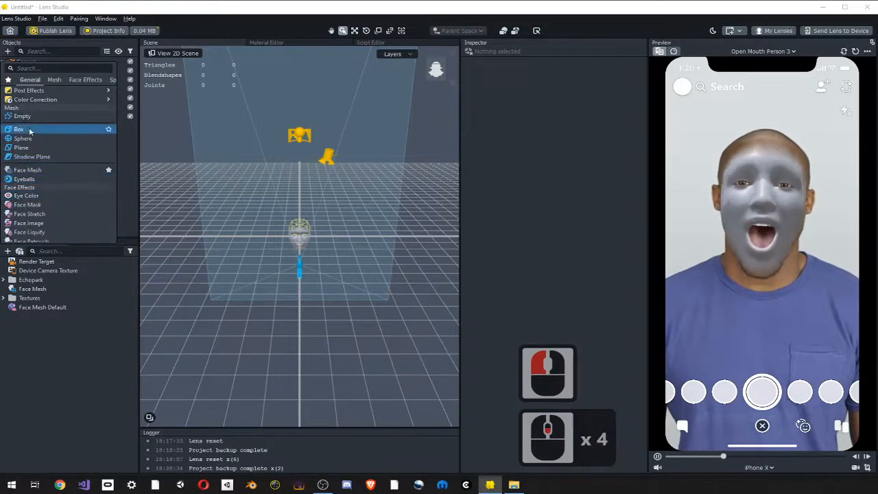
click(30, 131)
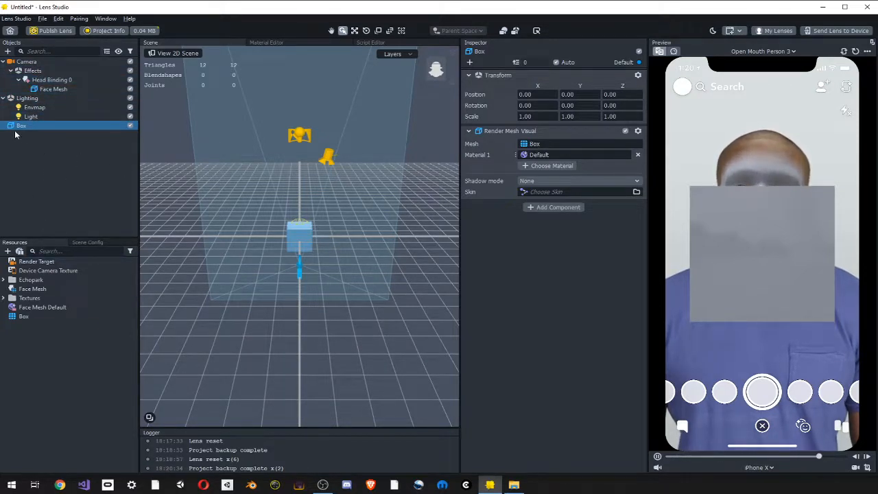
drag(13, 126, 53, 87)
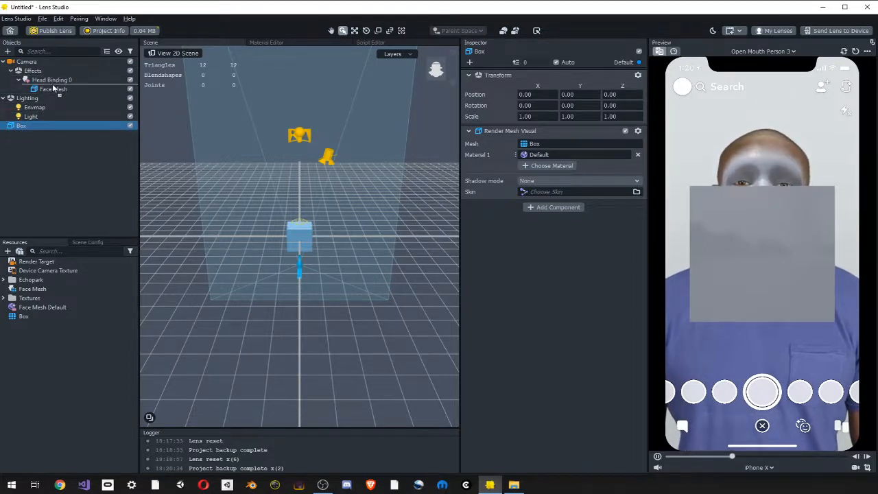
drag(53, 87, 53, 88)
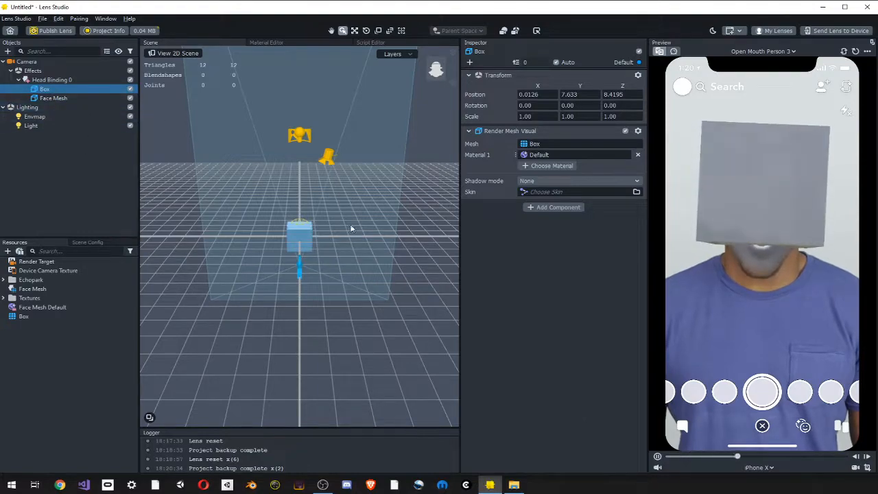
Cycle the selected box's transform gizmo repeatedly through the Move, Rotate and Scale tools.
alt+drag(364, 226, 323, 246)
alt+right_drag(324, 246, 323, 244)
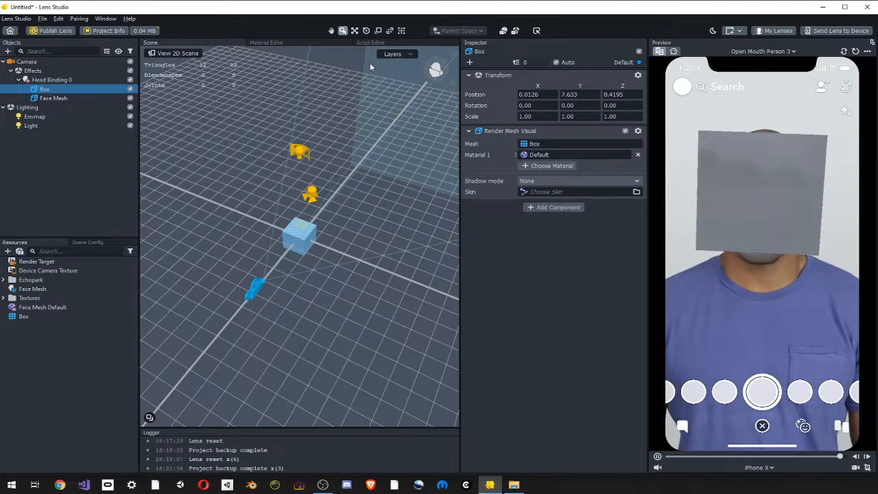
key(w)
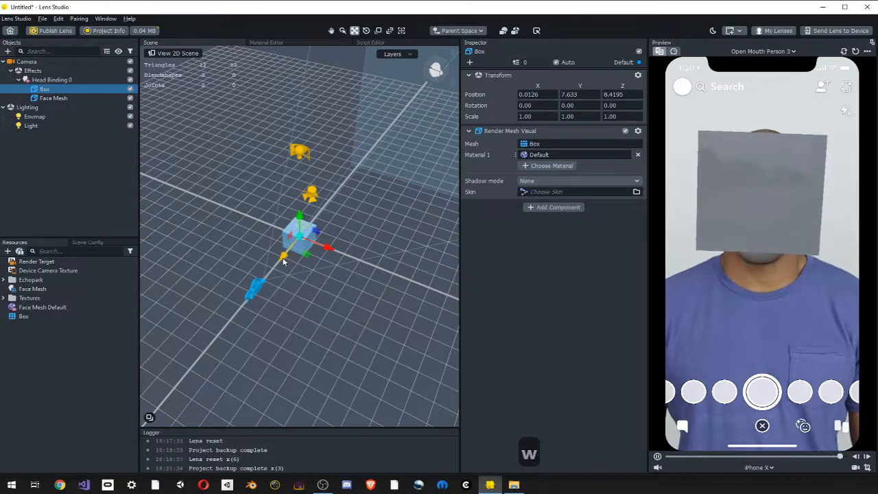
key(e)
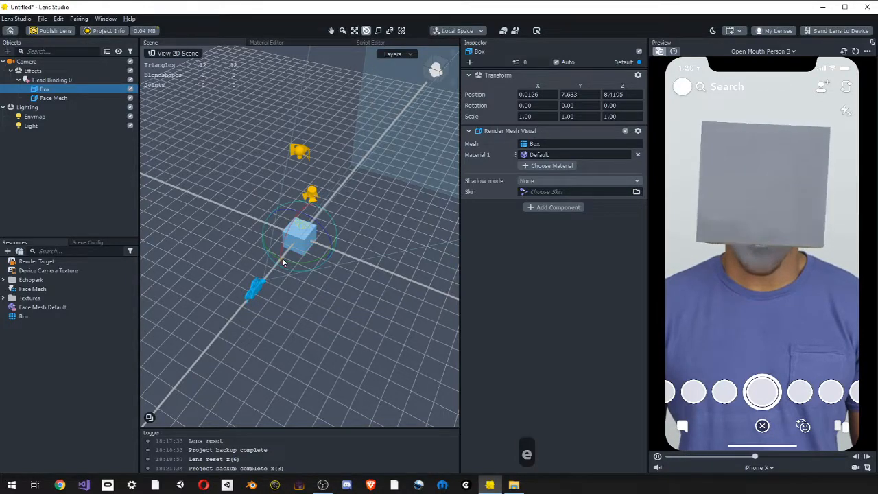
key(r)
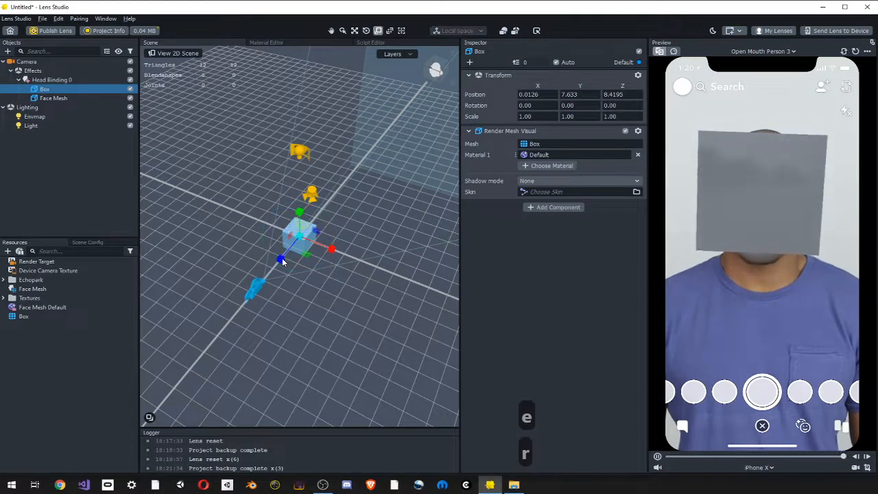
key(w)
key(e)
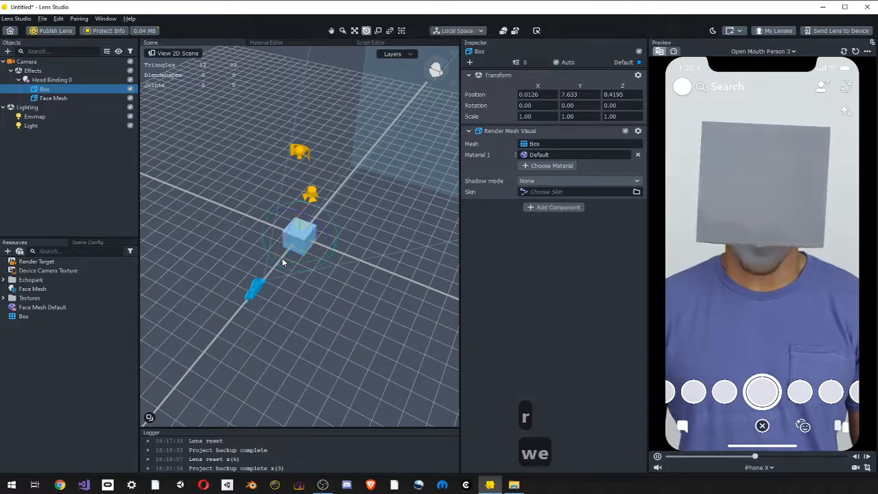
key(r)
key(w)
key(e)
key(w)
key(w)
key(e)
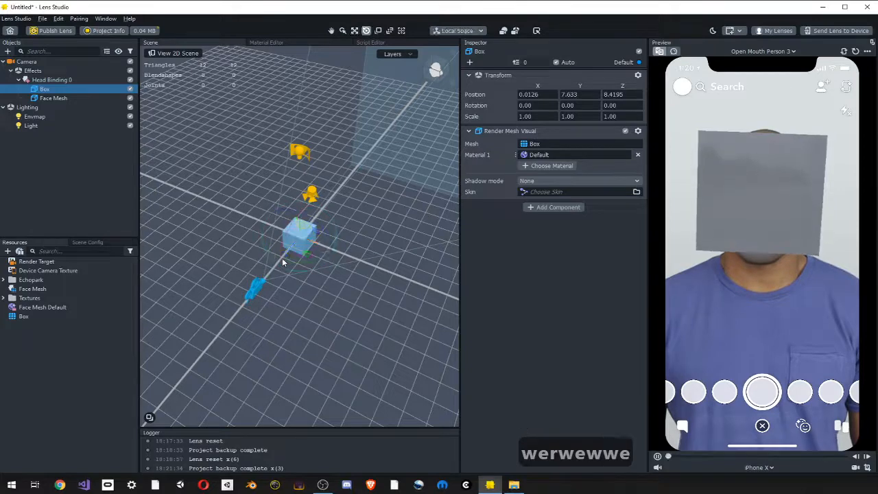
key(r)
key(w)
key(e)
key(r)
key(w)
key(e)
key(r)
key(w)
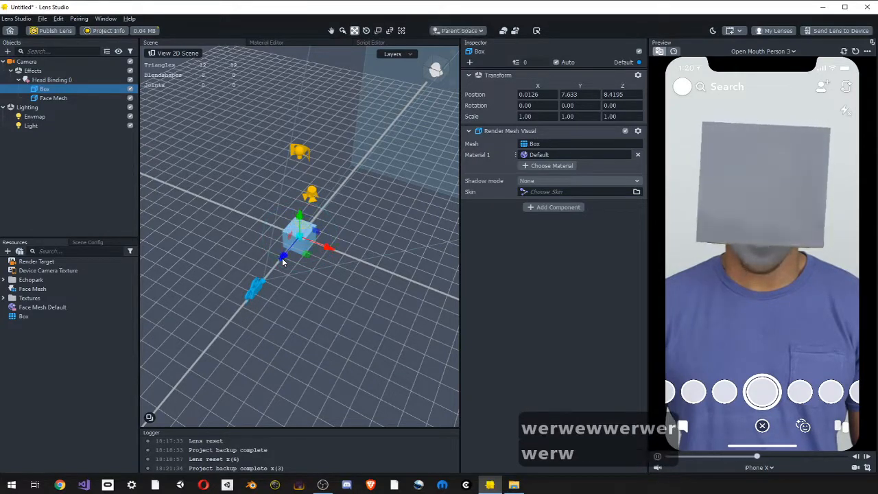
key(e)
key(r)
key(w)
key(e)
key(r)
key(w)
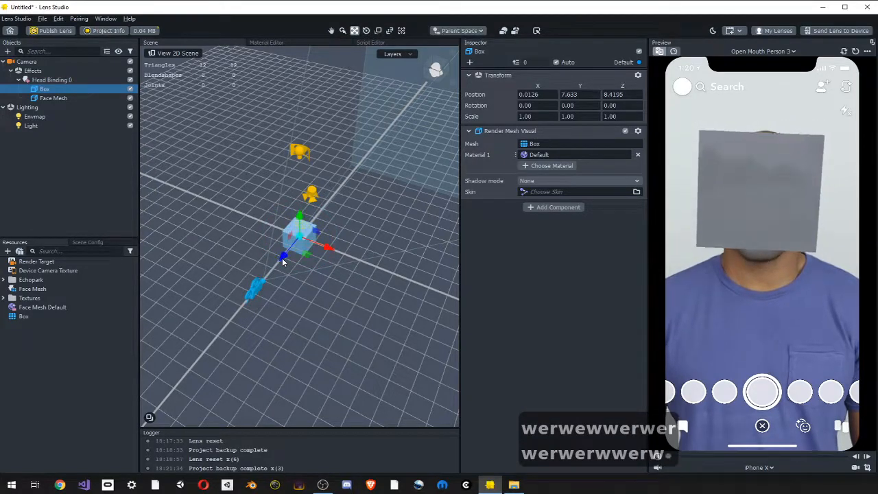
key(e)
key(r)
key(w)
key(e)
key(r)
key(w)
key(e)
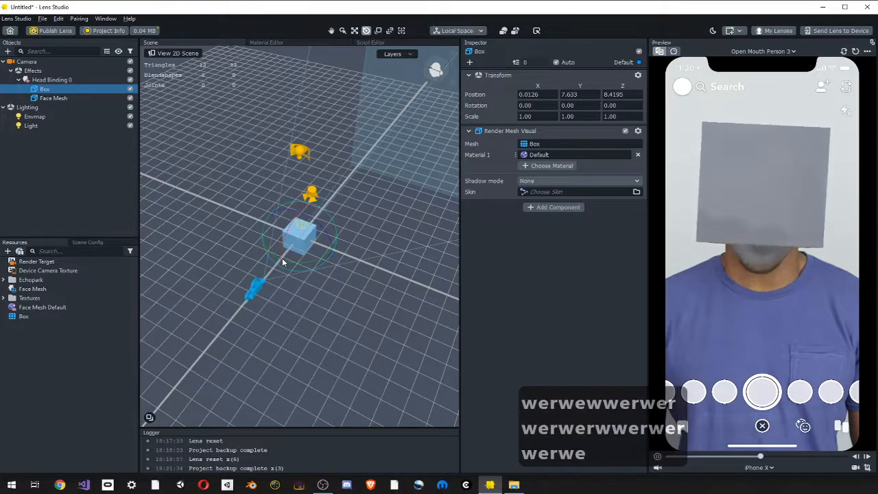
Scale the box with the Scale tool to about 1.5 in X, 2.64 in Y and 10.89 in Z.
key(r)
key(w)
key(e)
key(r)
key(w)
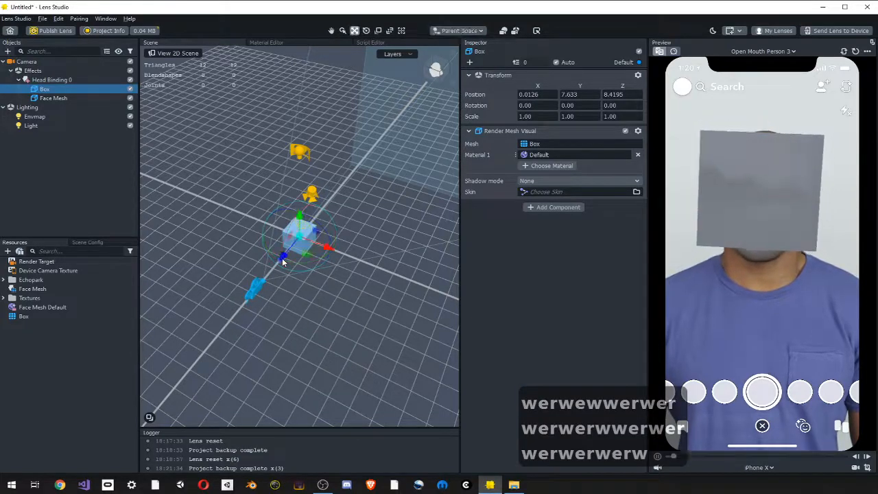
key(e)
key(r)
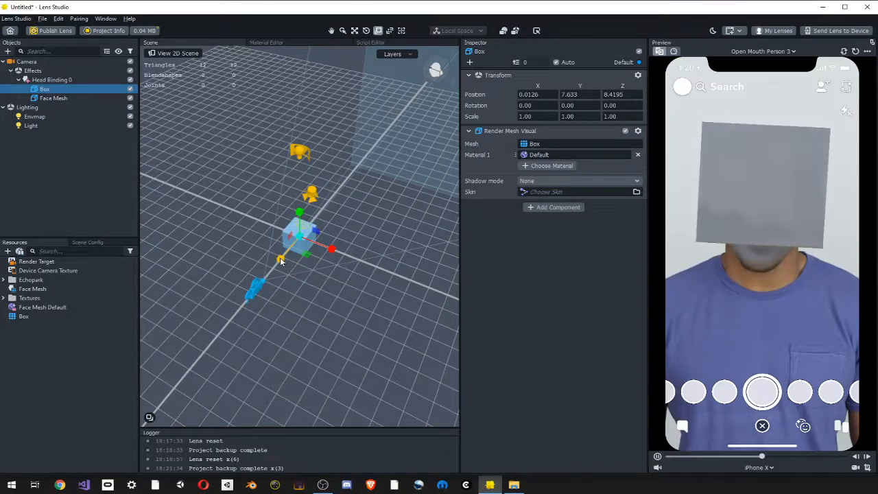
drag(281, 261, 104, 474)
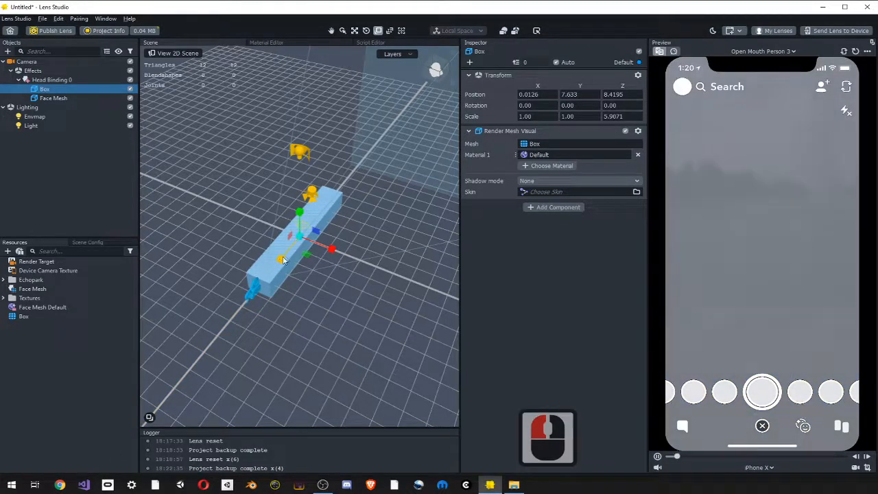
drag(280, 259, 263, 281)
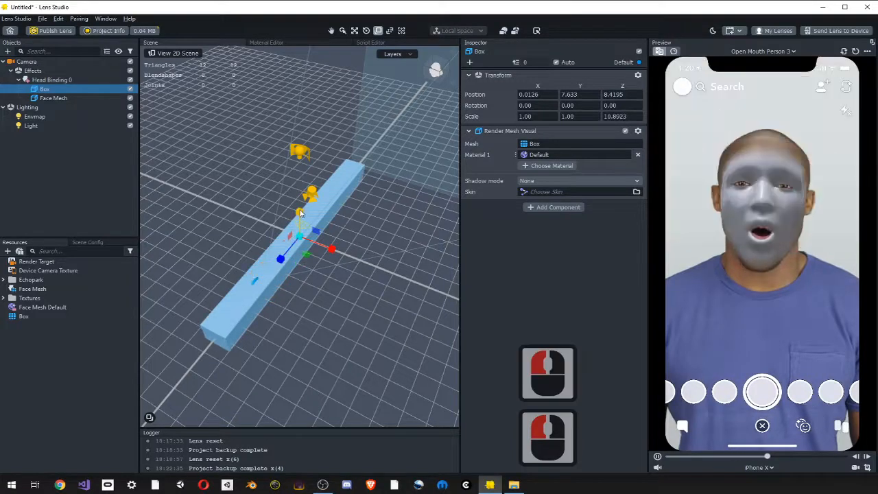
drag(300, 212, 299, 170)
drag(332, 252, 345, 254)
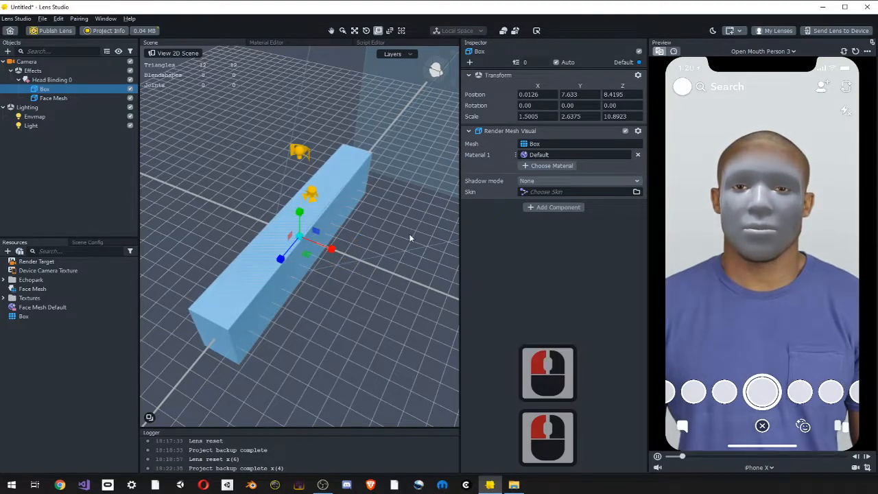
Slide the box back and forth along its Z axis with the Move tool, ending at a Z position of about -2.19.
key(w)
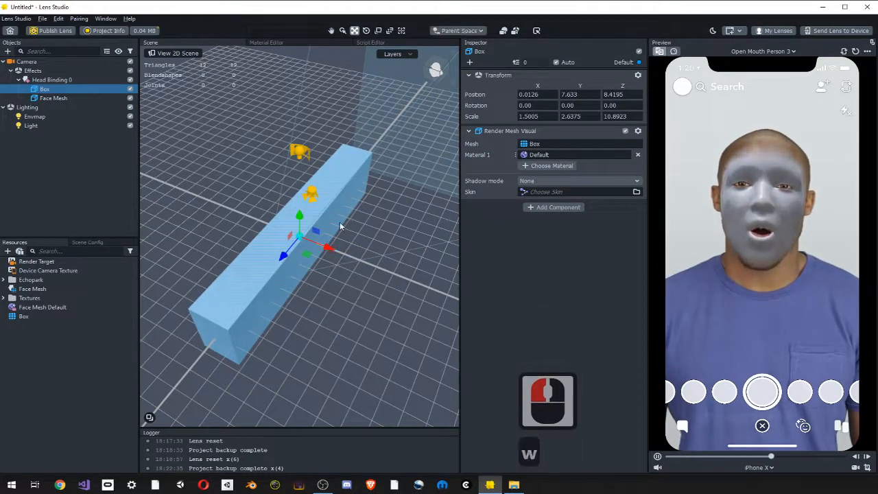
drag(284, 257, 245, 298)
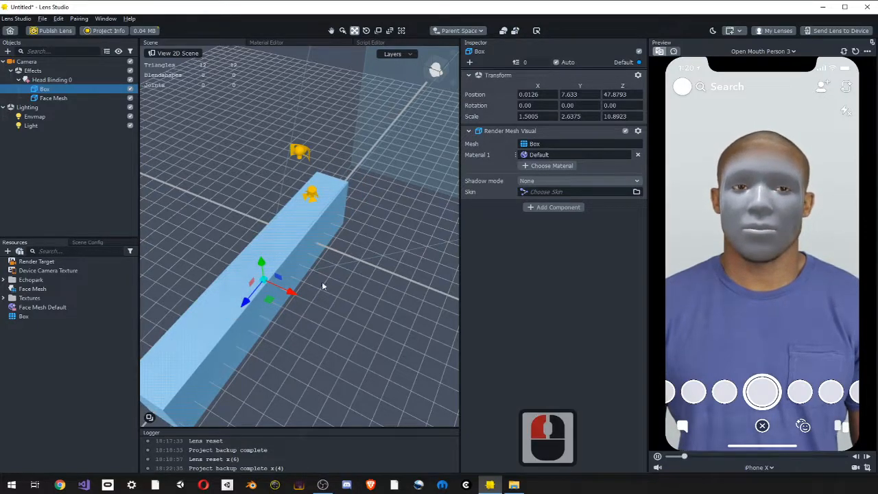
scroll(328, 286, down, 3)
middle_drag(295, 308, 323, 275)
mouse_move(308, 297)
right_down()
mouse_move(333, 290)
mouse_move(330, 257)
mouse_move(317, 270)
mouse_move(312, 261)
mouse_move(328, 255)
mouse_move(297, 269)
mouse_move(337, 273)
mouse_move(315, 275)
mouse_move(321, 292)
right_up()
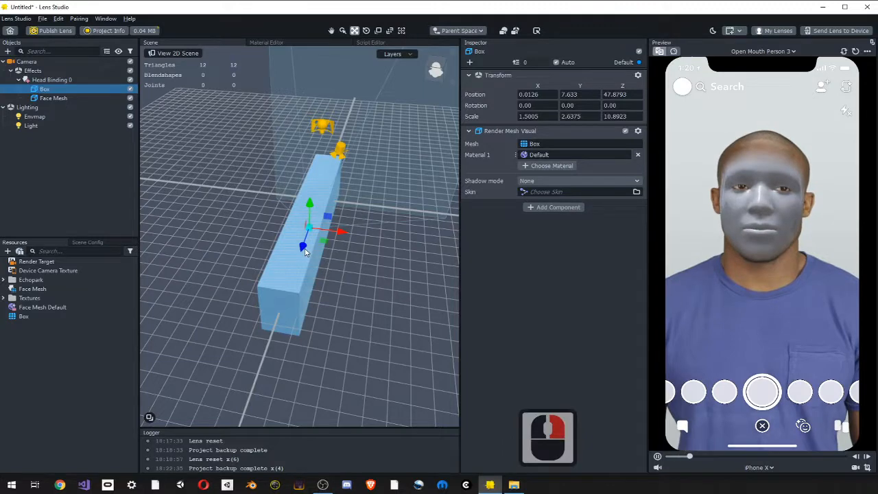
drag(305, 250, 352, 160)
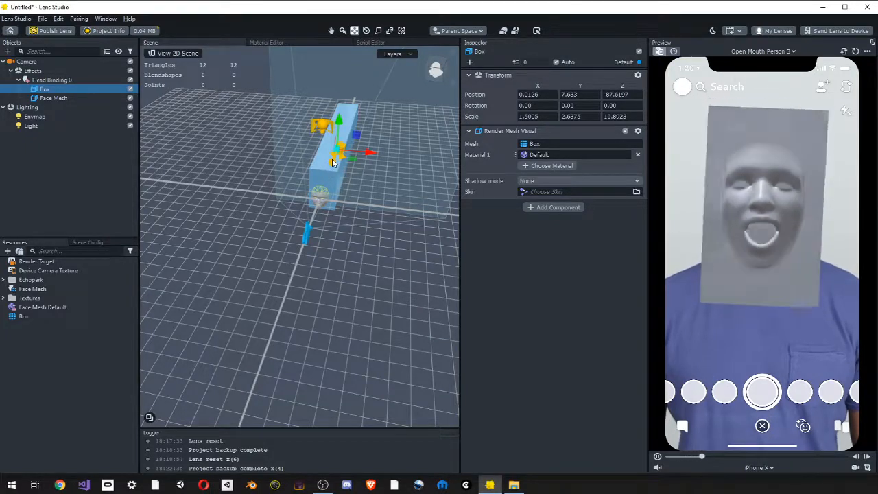
drag(333, 161, 316, 210)
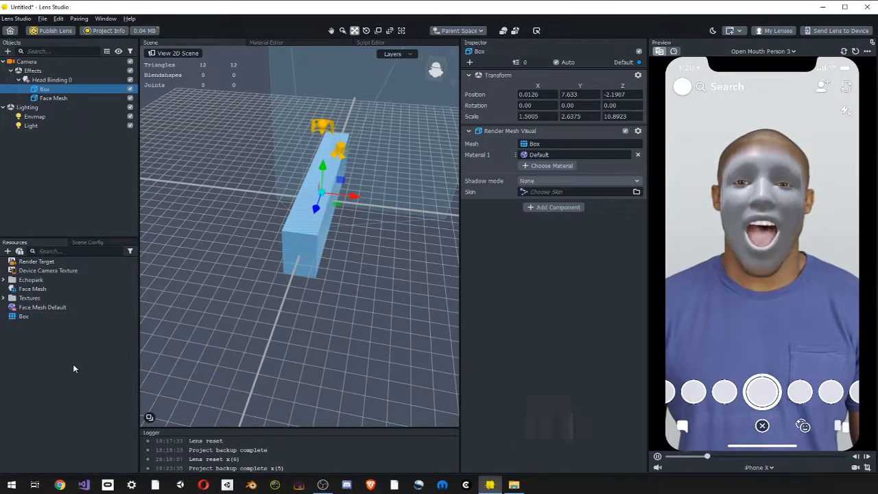
Add a Diffuse material to the project resources.
click(8, 251)
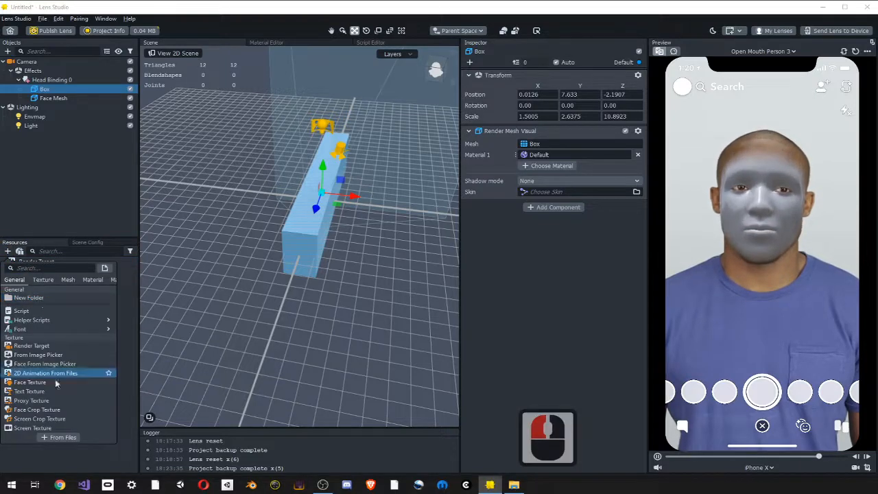
click(8, 252)
click(9, 249)
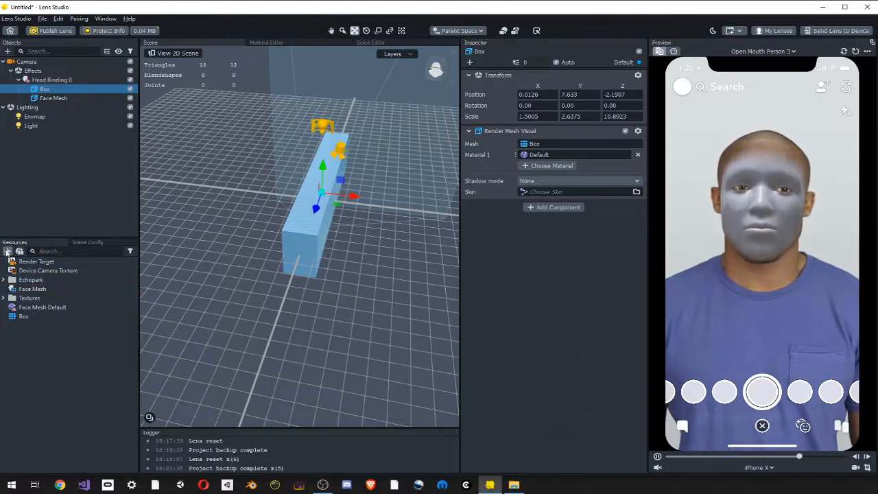
click(7, 251)
scroll(43, 338, down, 4)
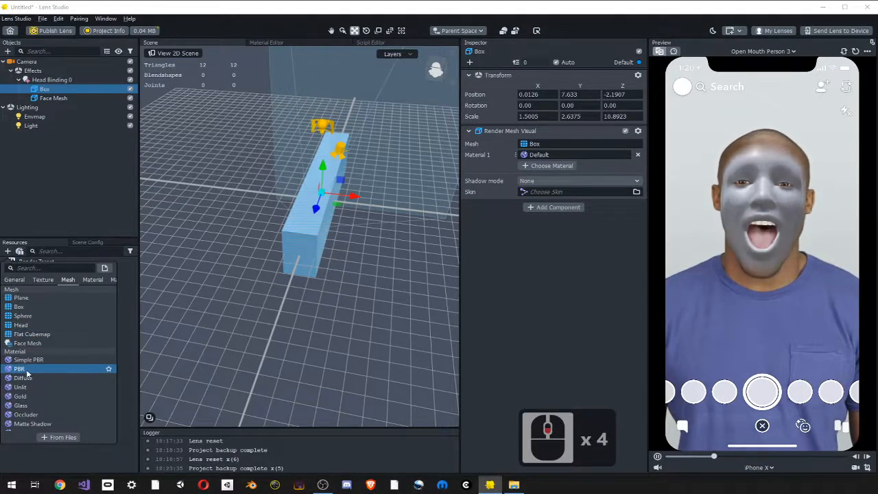
scroll(31, 391, down, 1)
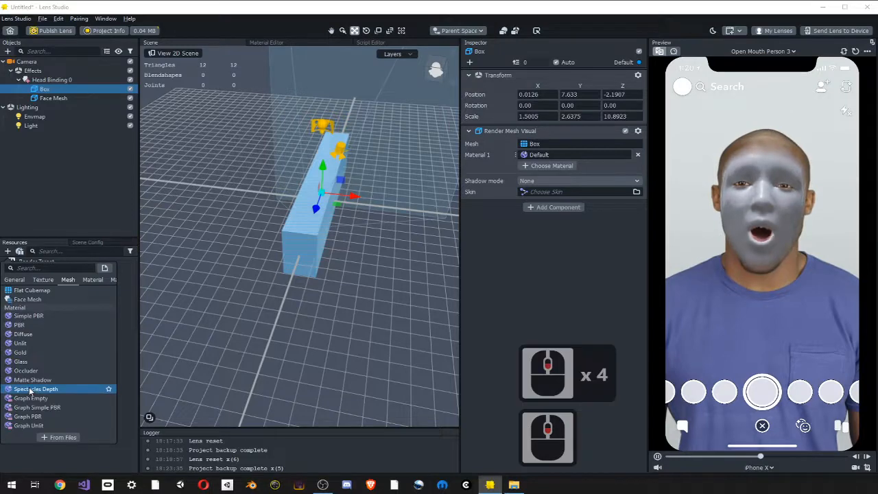
click(23, 334)
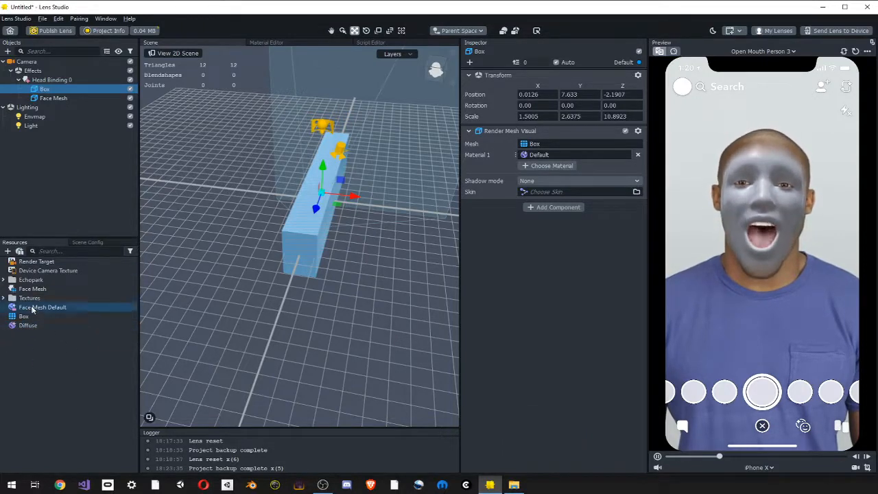
Select the Diffuse material in the resources and make it two-sided.
click(31, 327)
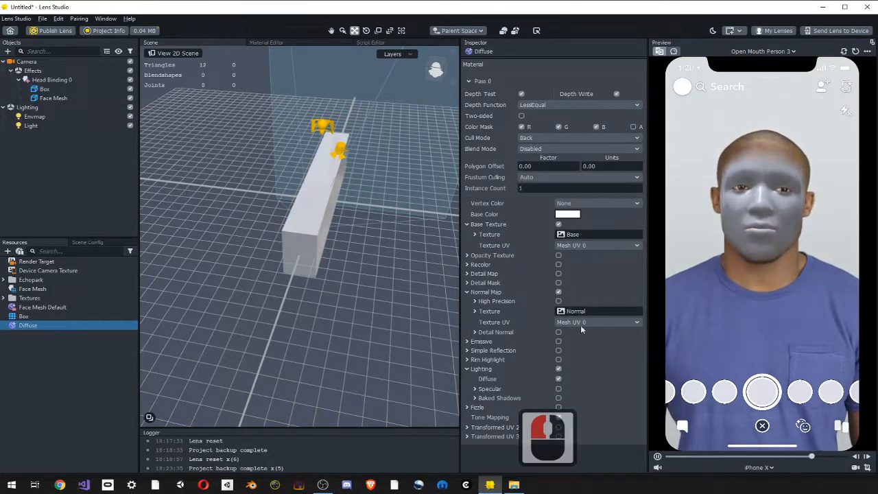
click(522, 117)
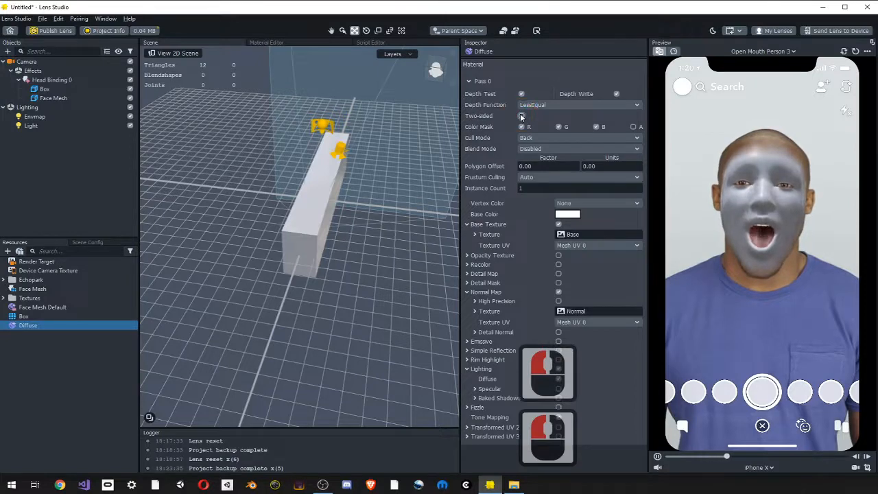
click(521, 116)
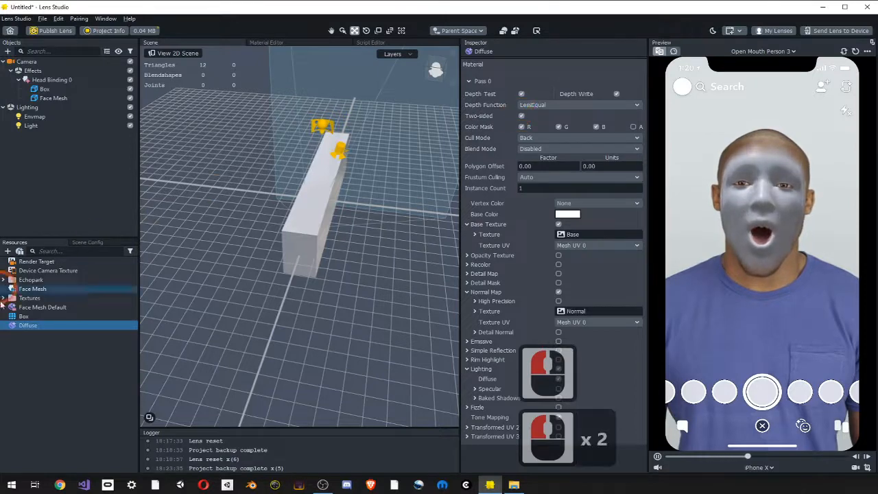
click(521, 116)
click(521, 116)
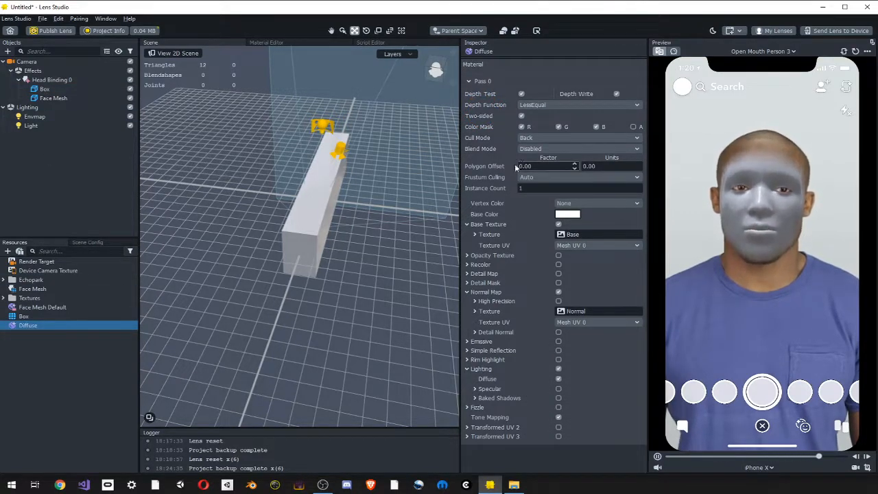
Assign the Diffuse material to the box's Material 1 slot in place of Default.
click(44, 89)
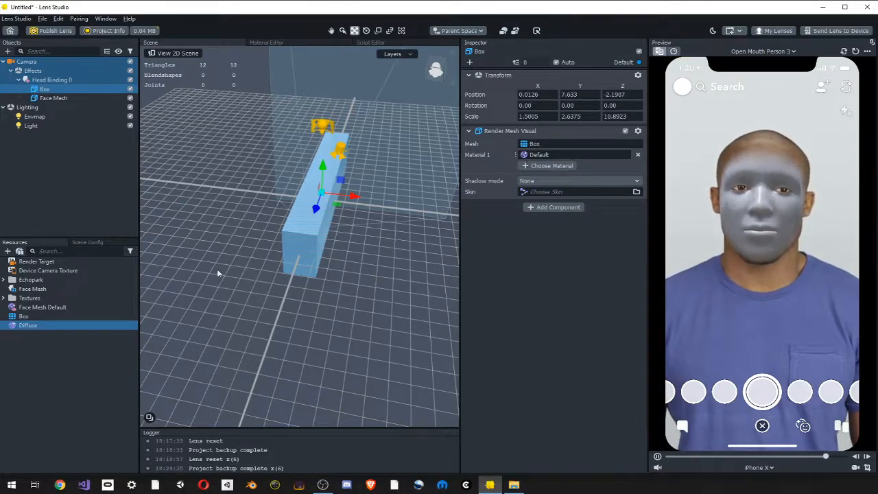
drag(32, 326, 524, 232)
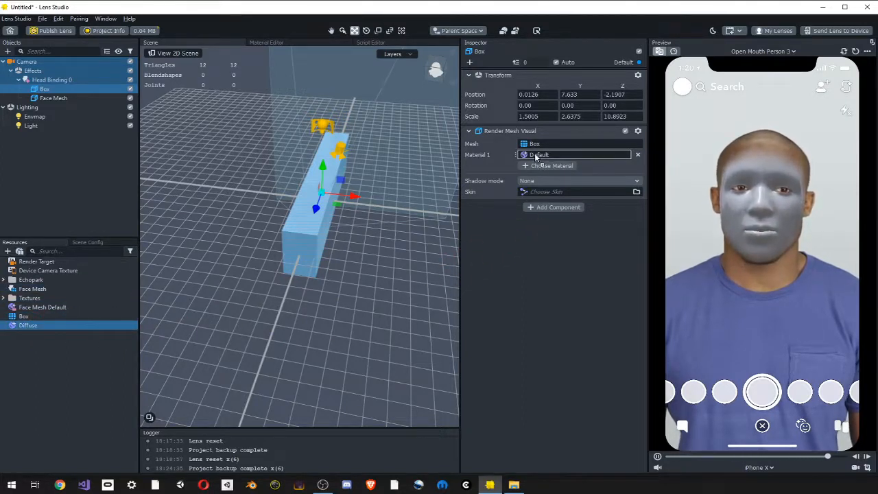
drag(537, 156, 536, 157)
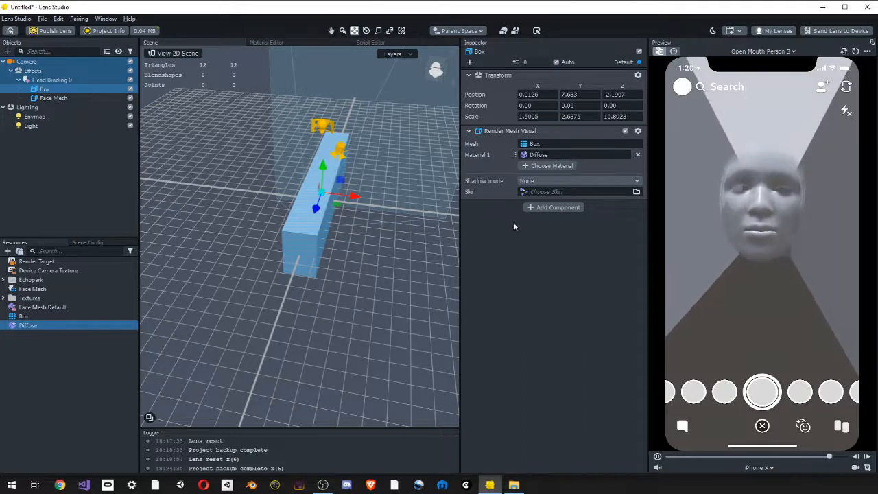
click(55, 370)
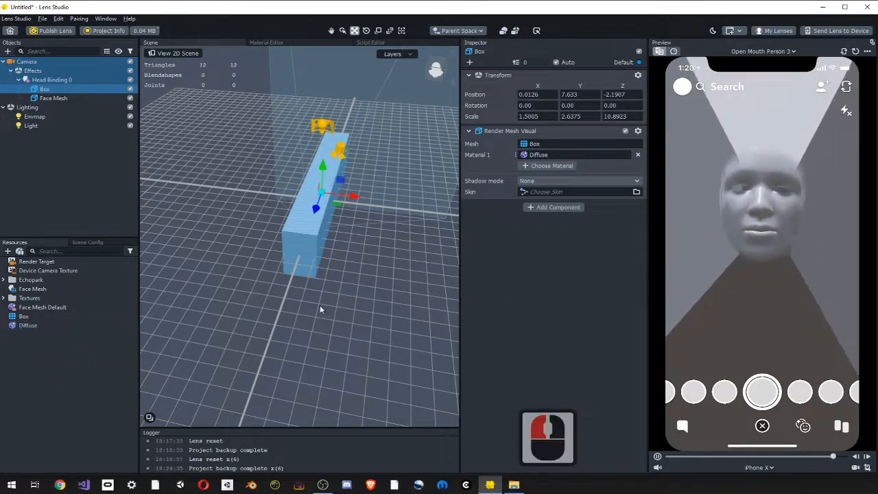
Move the box along its Z axis to a Z position of about 83.55.
key(e)
key(r)
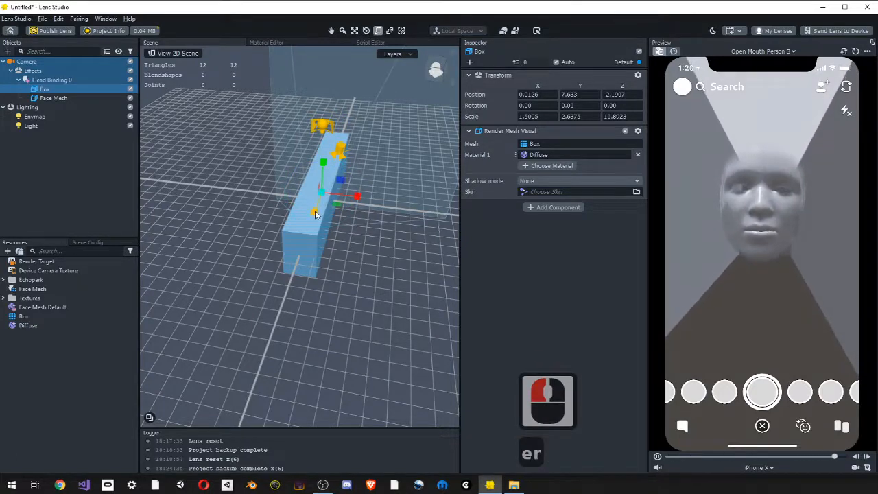
key(w)
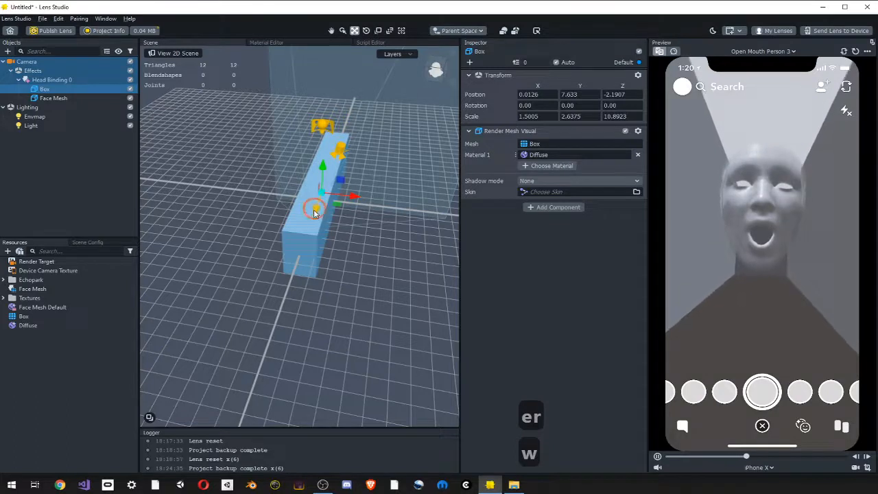
drag(314, 213, 284, 286)
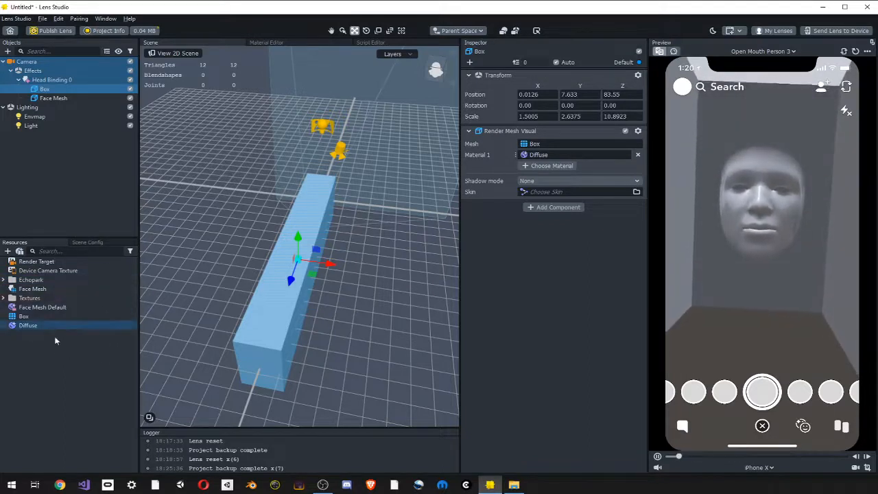
Browse the ready-made materials in the Material Library and close it without adding any.
click(8, 251)
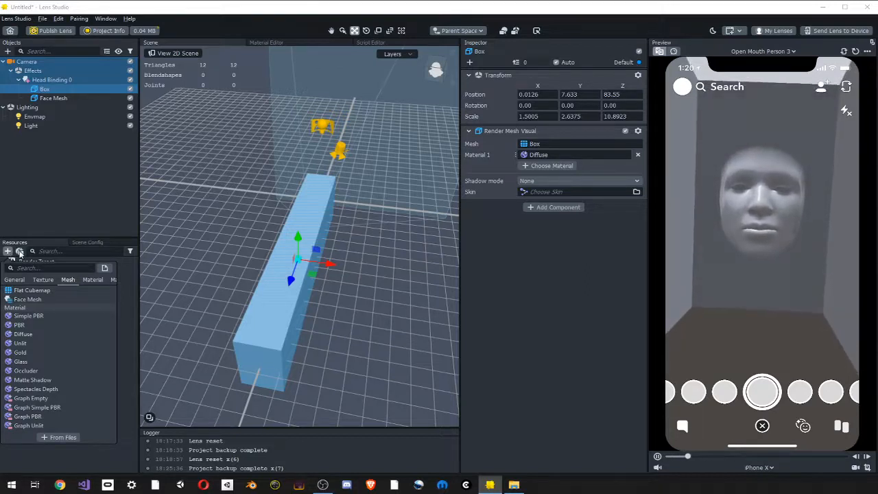
click(18, 251)
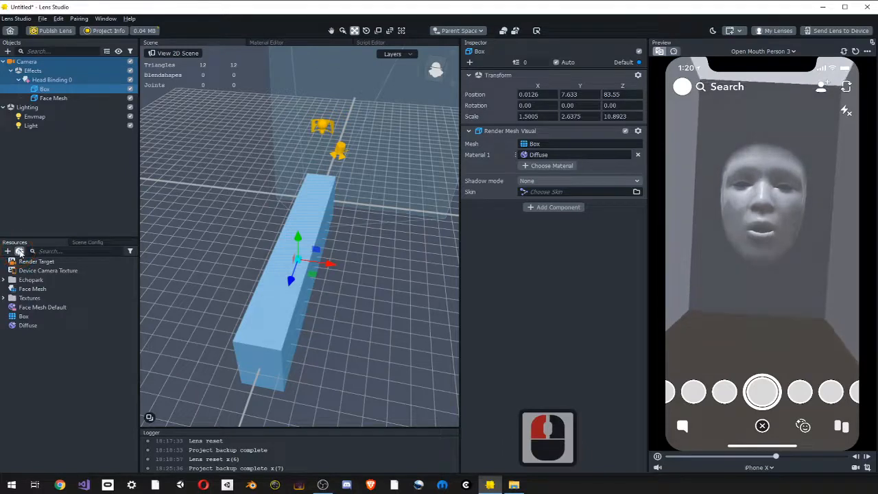
click(19, 252)
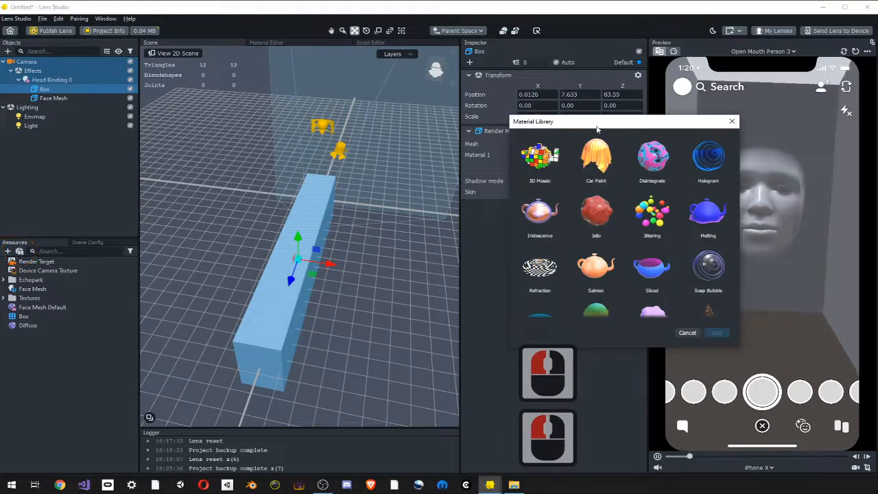
drag(597, 124, 423, 80)
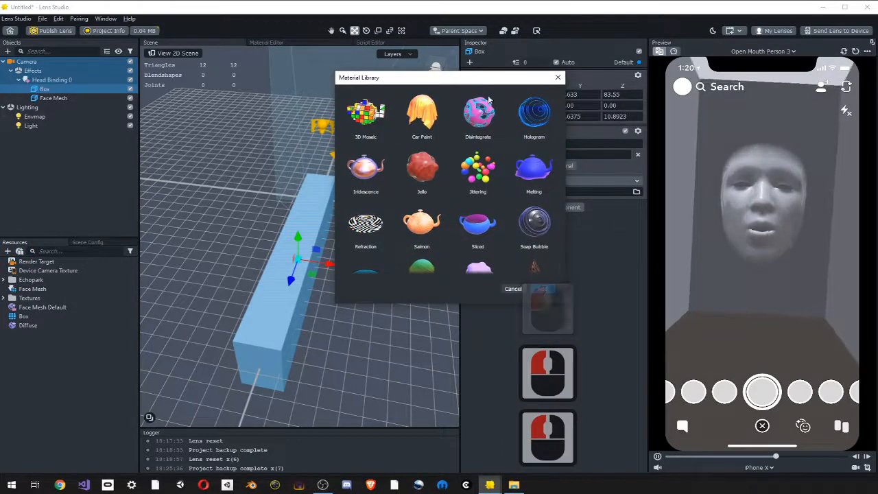
scroll(472, 237, down, 3)
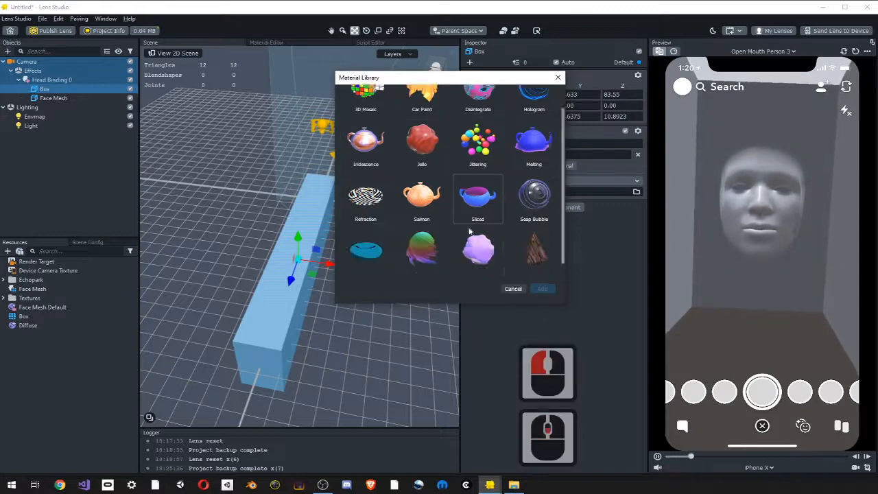
scroll(477, 246, up, 3)
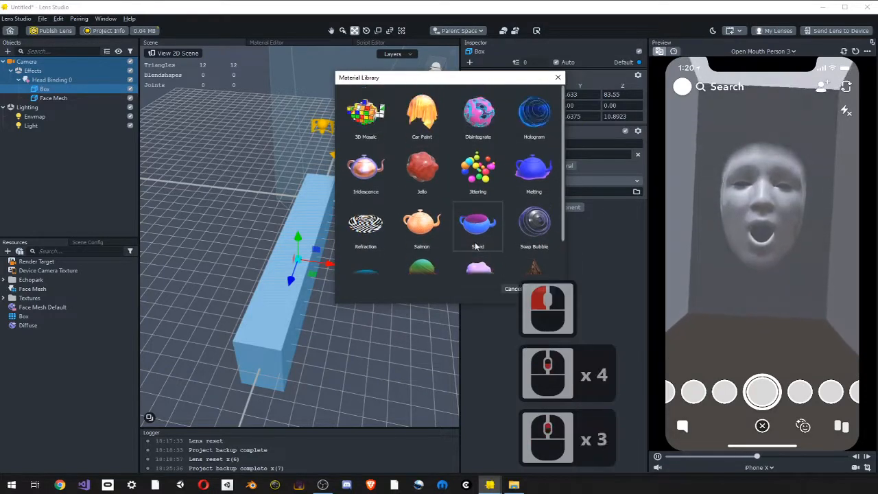
click(437, 186)
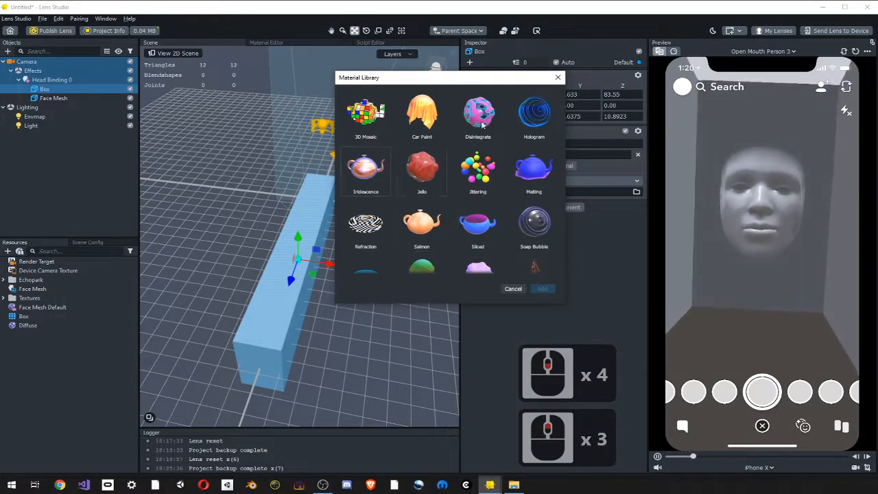
drag(470, 77, 352, 78)
click(439, 78)
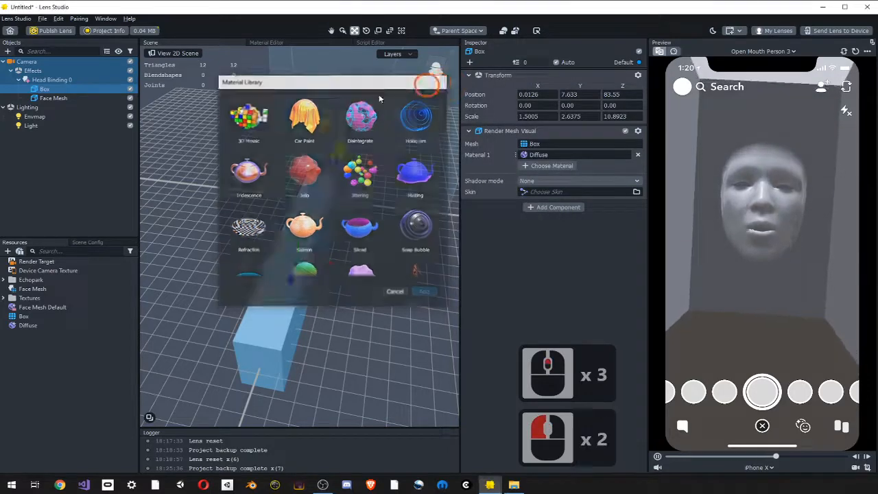
Add a new Gold material to the project resources.
click(7, 251)
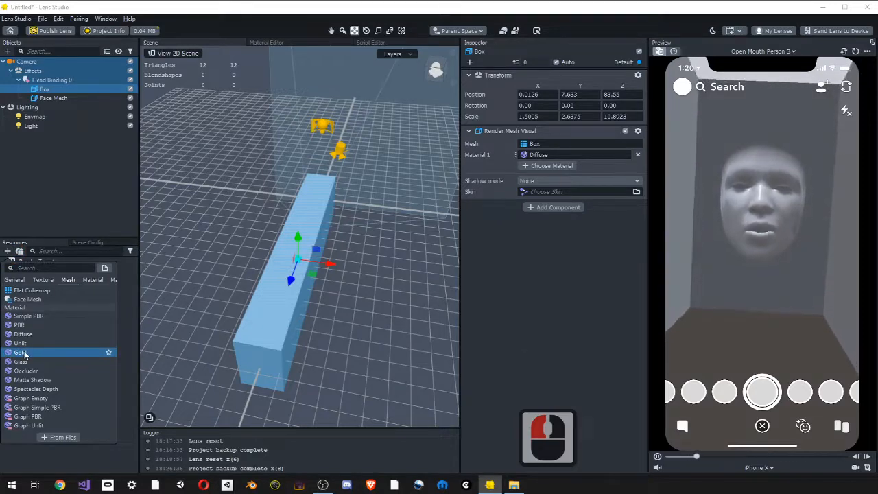
click(74, 354)
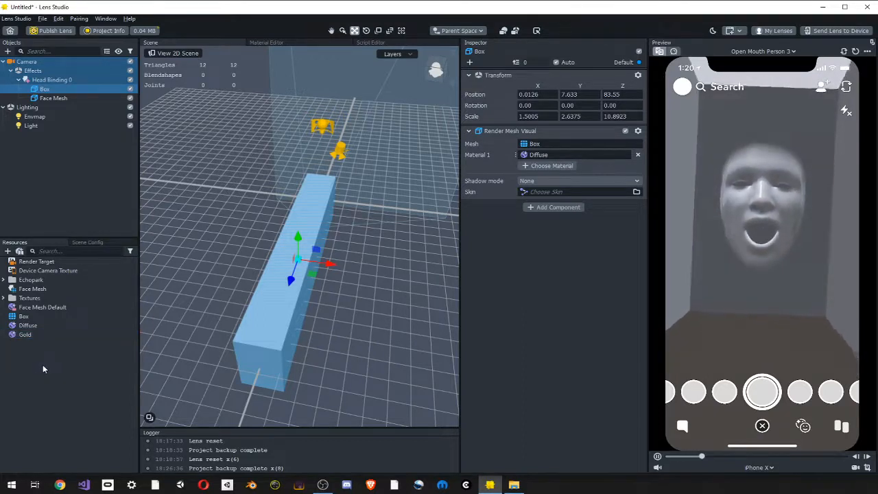
click(82, 371)
Assign the Gold material to the box's Material 1 slot in place of Diffuse.
click(55, 90)
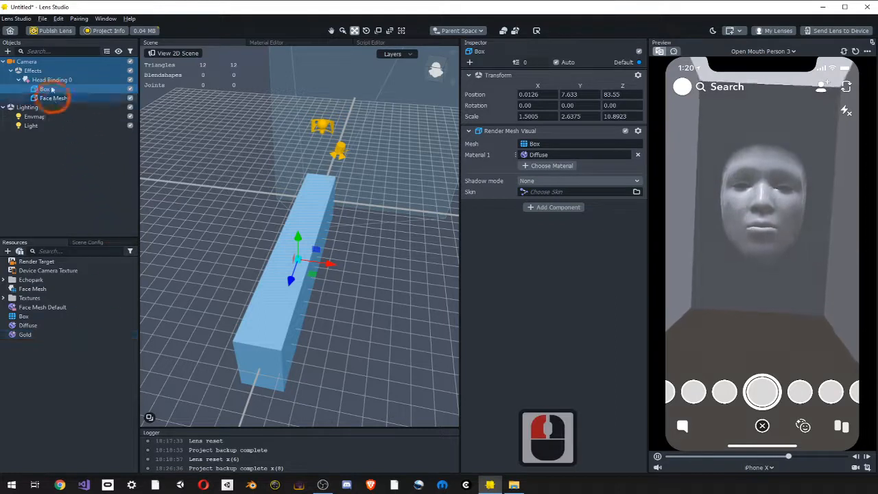
click(55, 90)
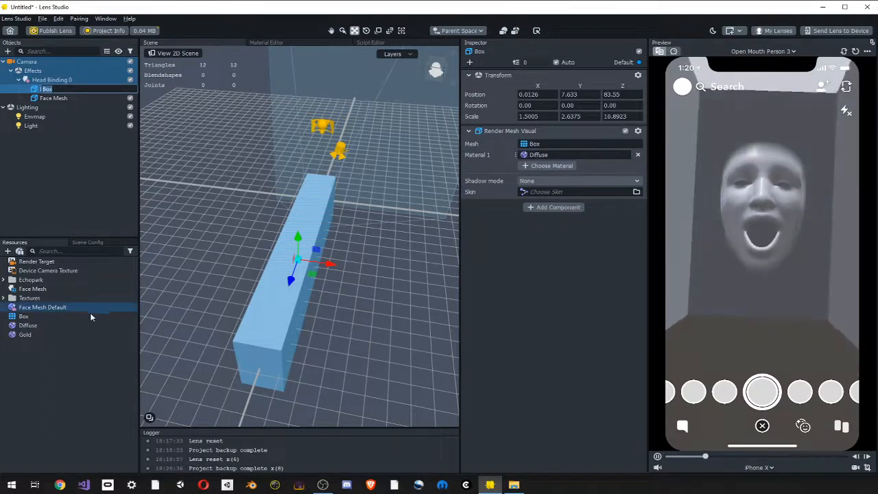
click(25, 334)
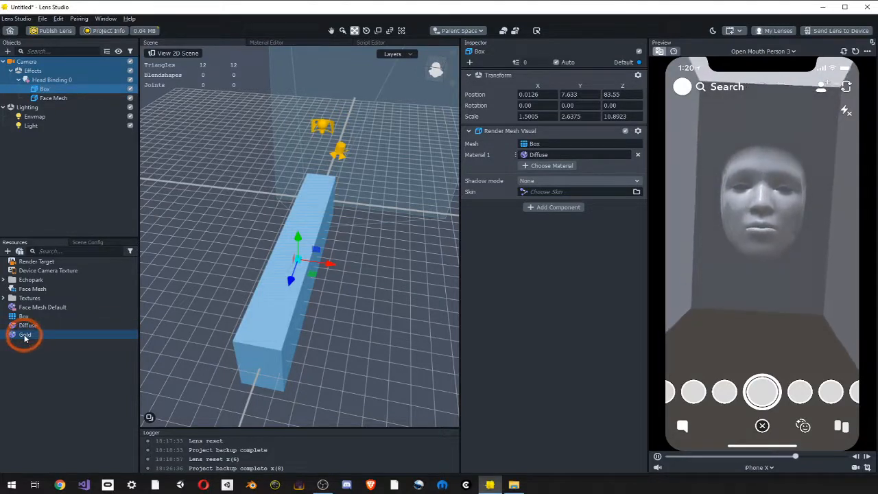
drag(25, 337, 226, 341)
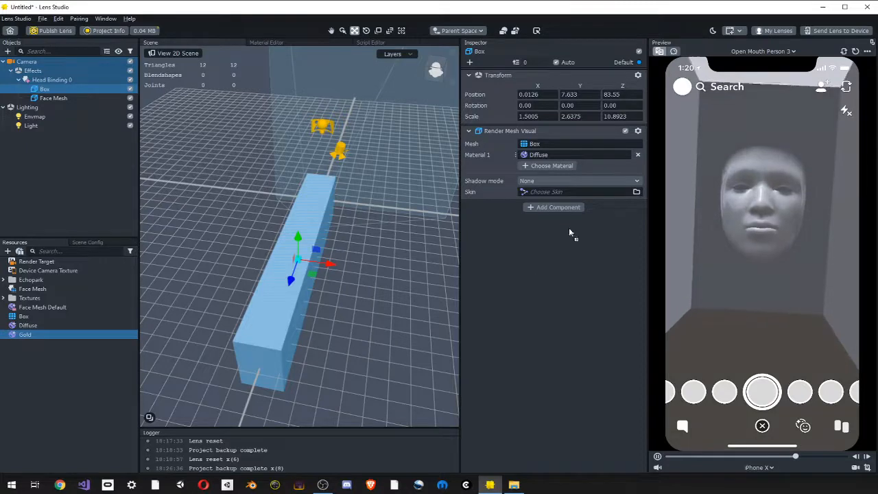
drag(561, 157, 561, 157)
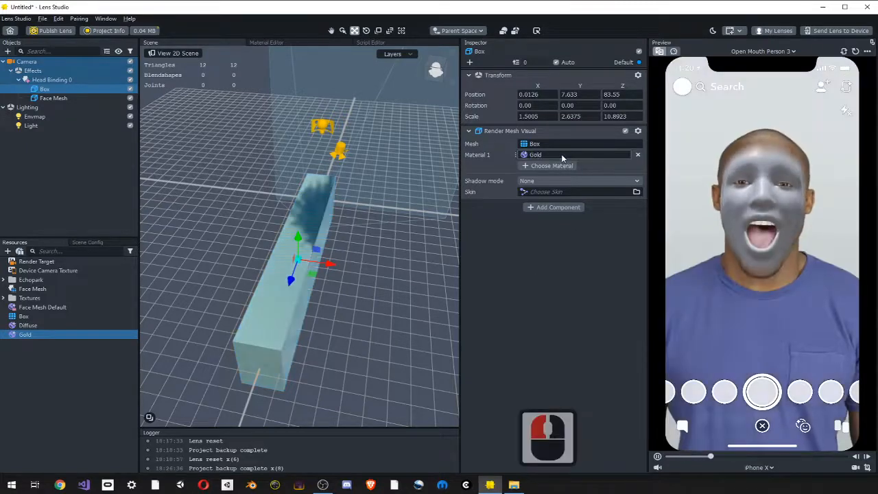
Make the Gold material two-sided and lower its specular Metallic value to about 0.069.
click(24, 336)
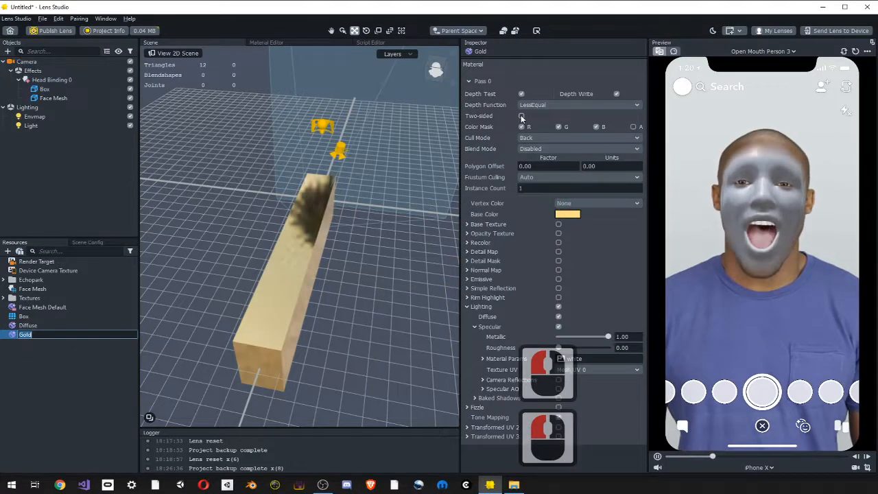
click(521, 116)
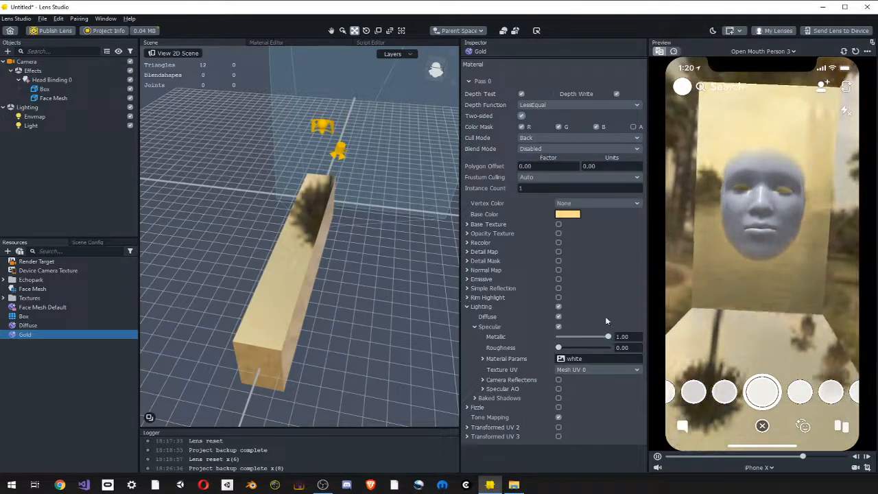
drag(607, 336, 561, 339)
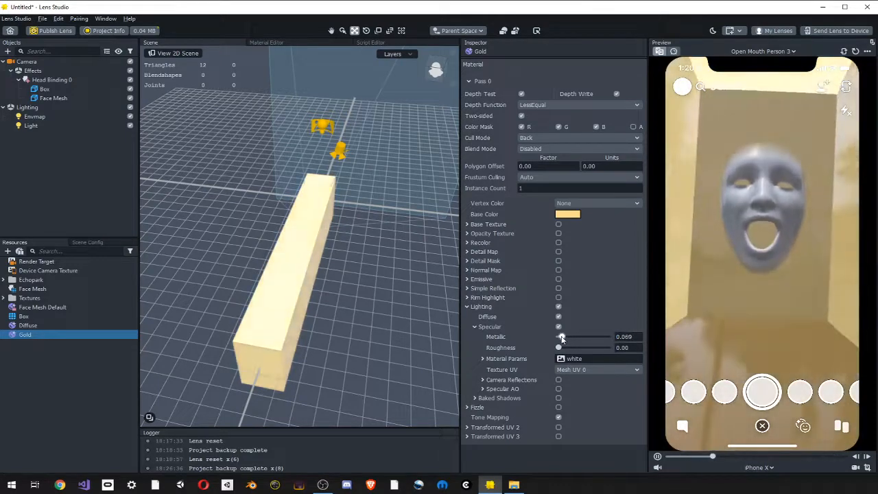